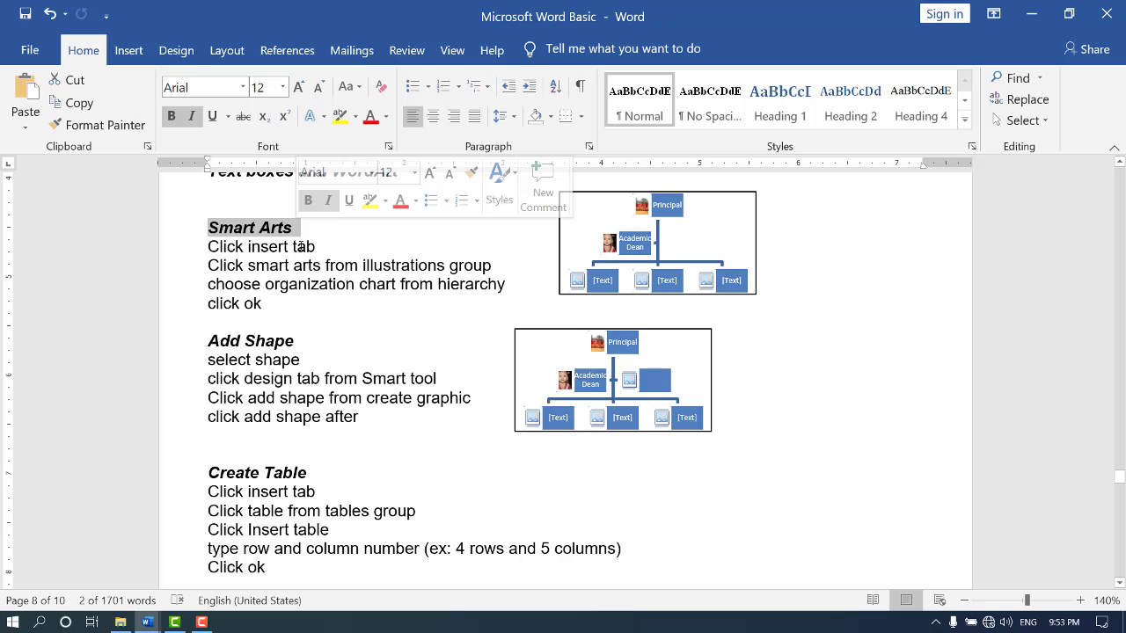
Look through the notes around the Smart Arts section, from the shape instructions to the table row and column topics.
scroll(348, 330, "down", 6)
scroll(353, 343, "down", 1)
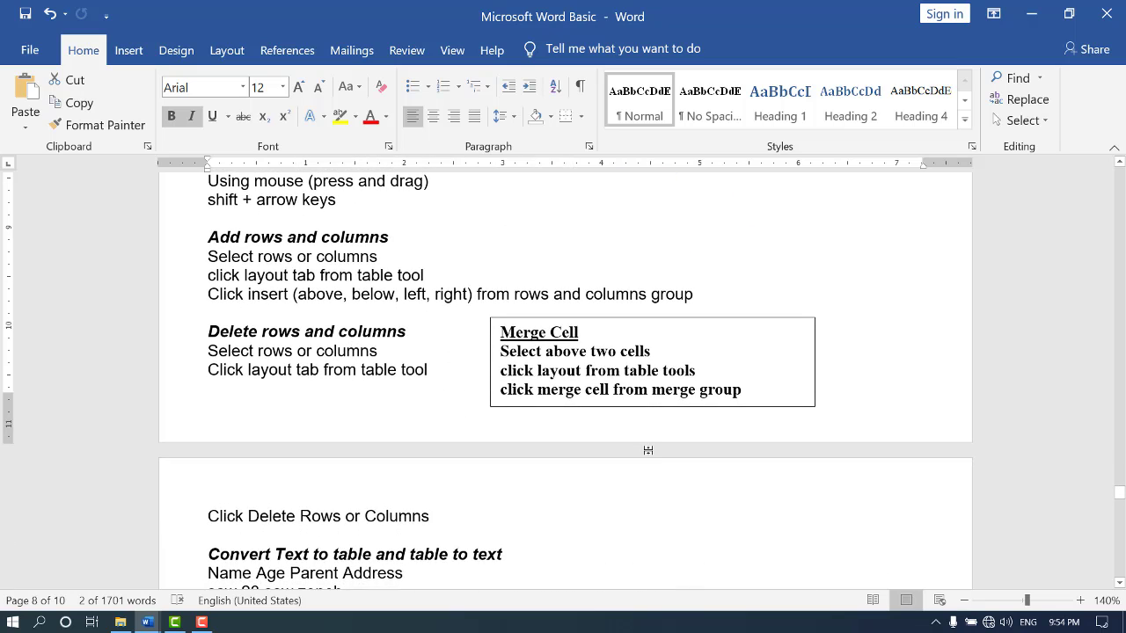
scroll(647, 450, "up", 8)
left_click(497, 425)
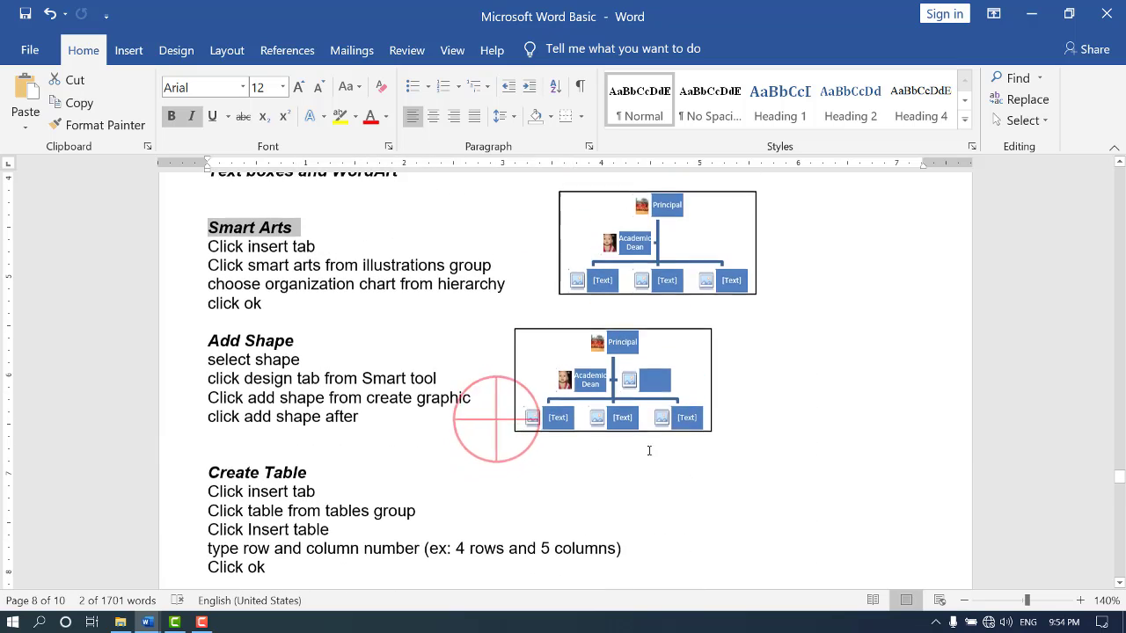
scroll(384, 384, "up", 2)
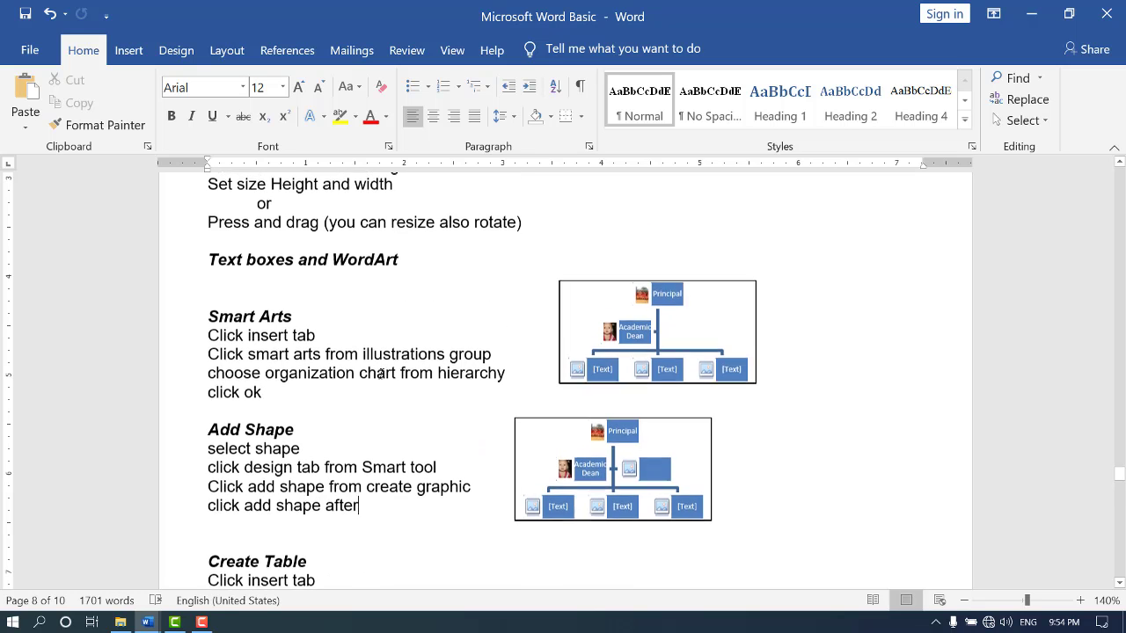
scroll(228, 327, "down", 1)
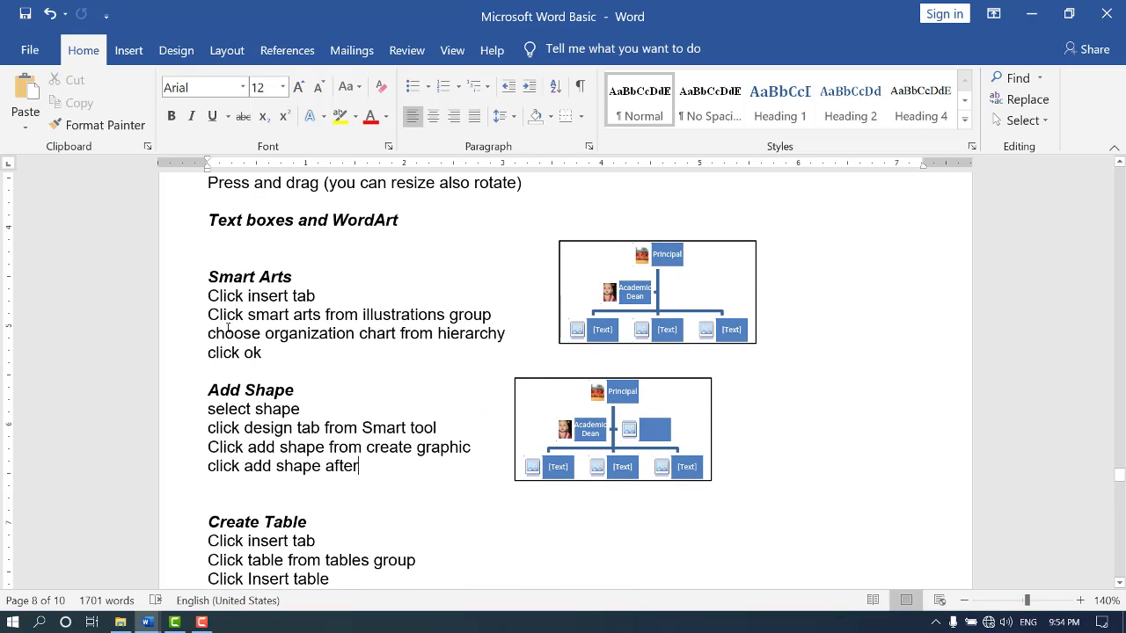
scroll(226, 315, "up", 4)
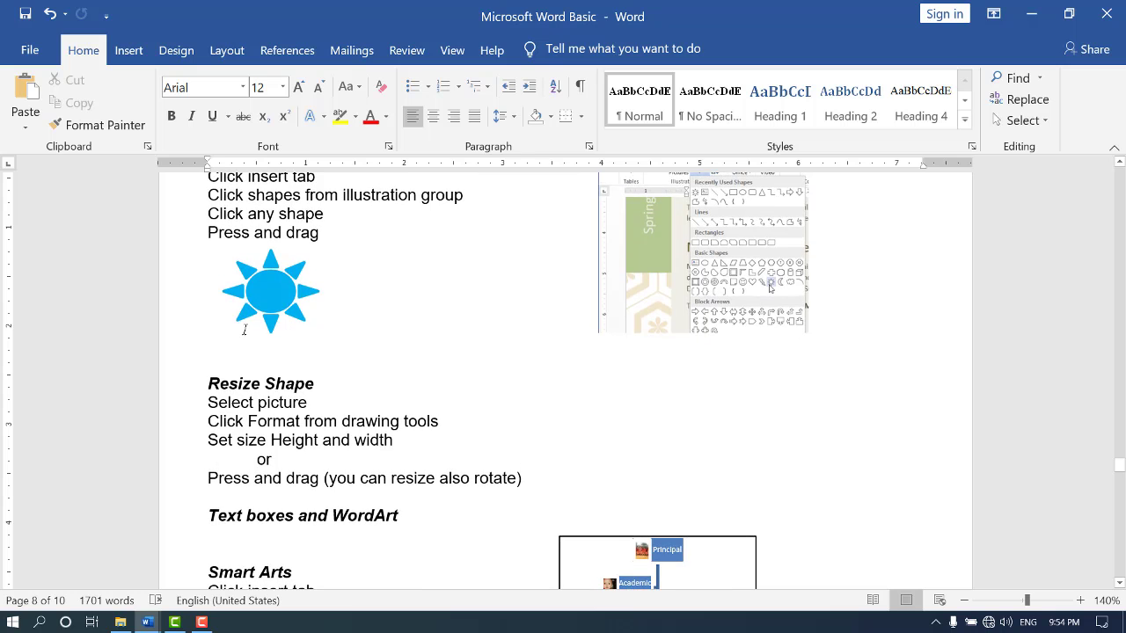
scroll(247, 343, "down", 5)
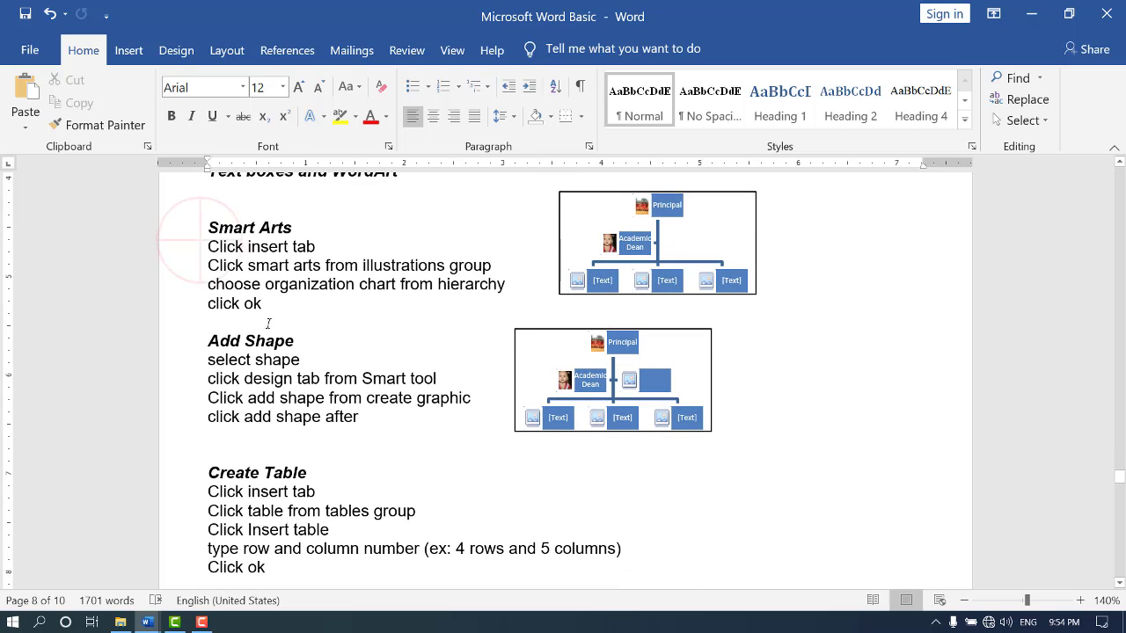
Read the Smart Arts instructions line by line, from the heading to the final confirmation line.
triple_click(211, 227)
left_click(327, 334)
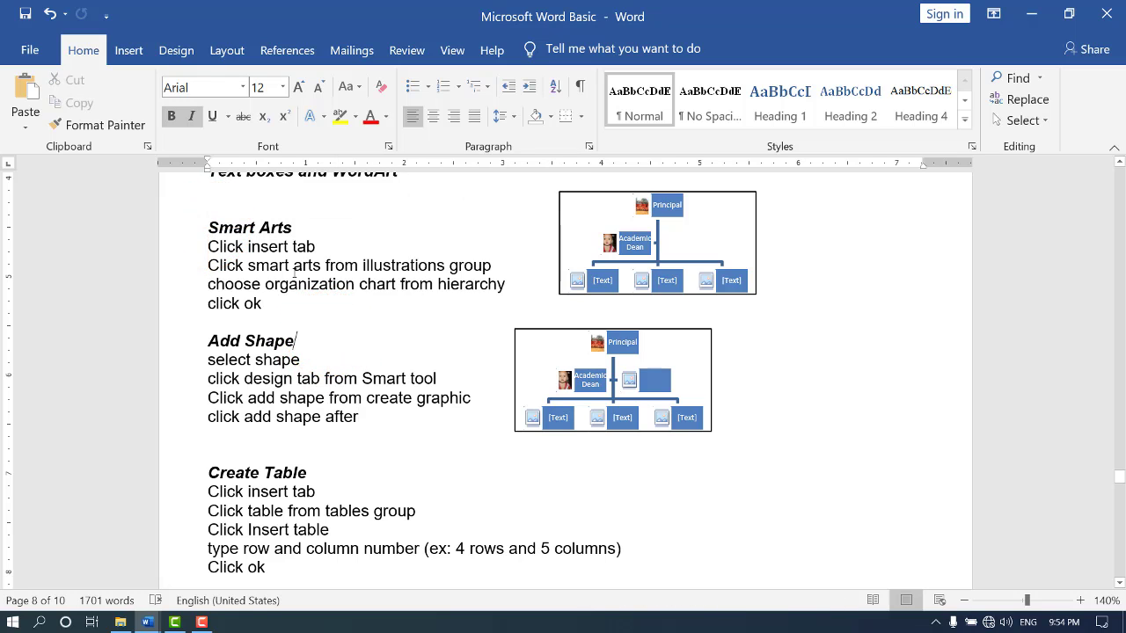
left_click_drag(208, 247, 312, 248)
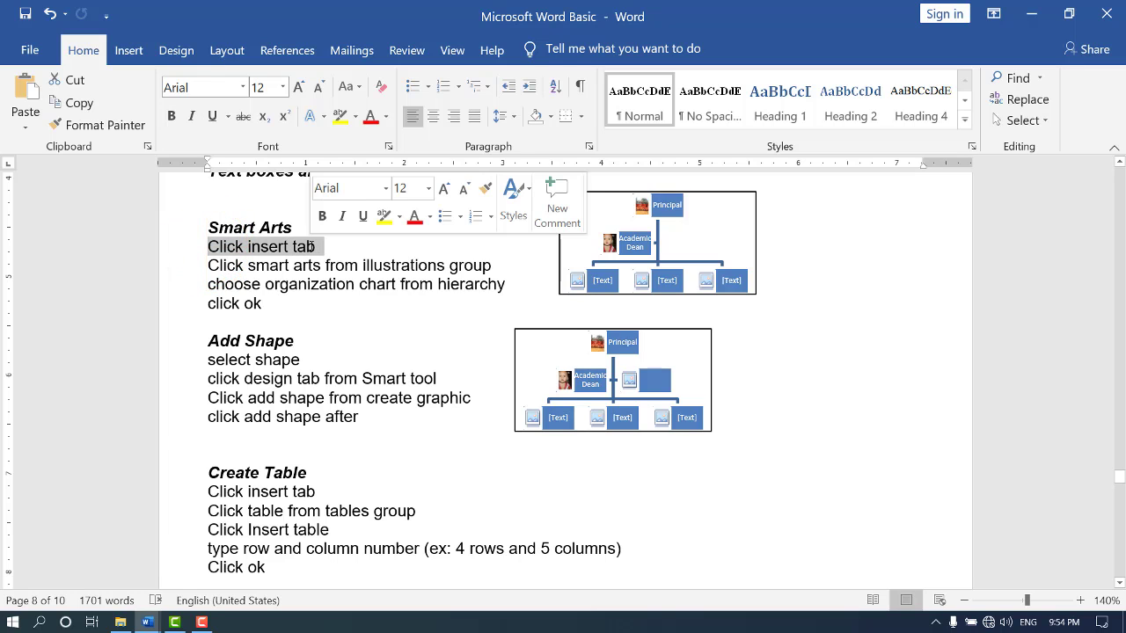
left_click(235, 269)
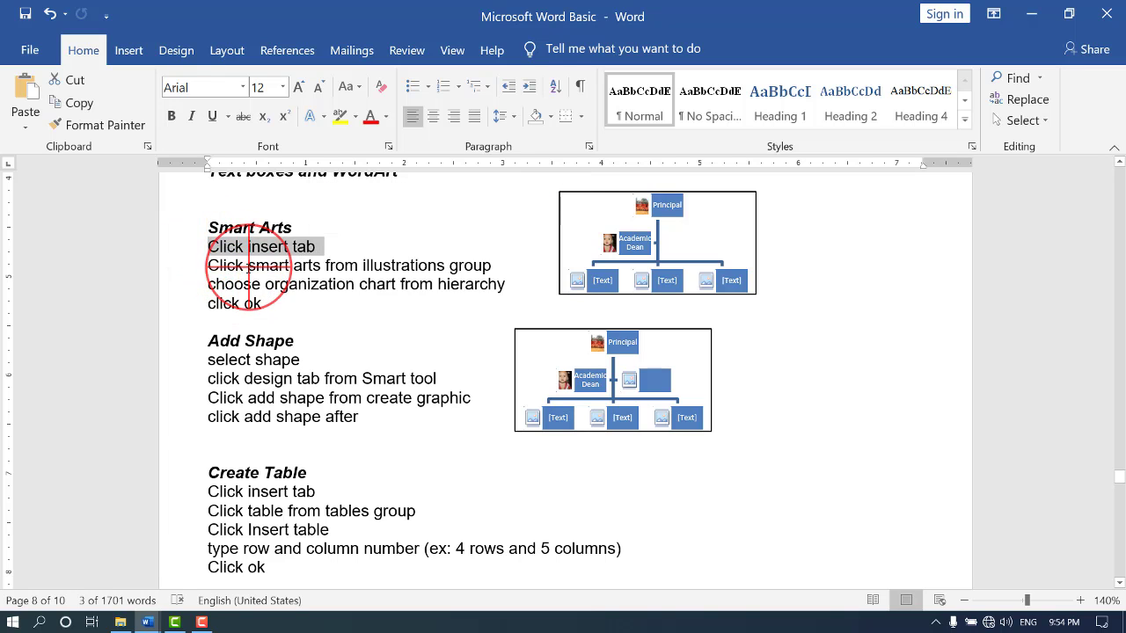
left_click_drag(246, 265, 491, 266)
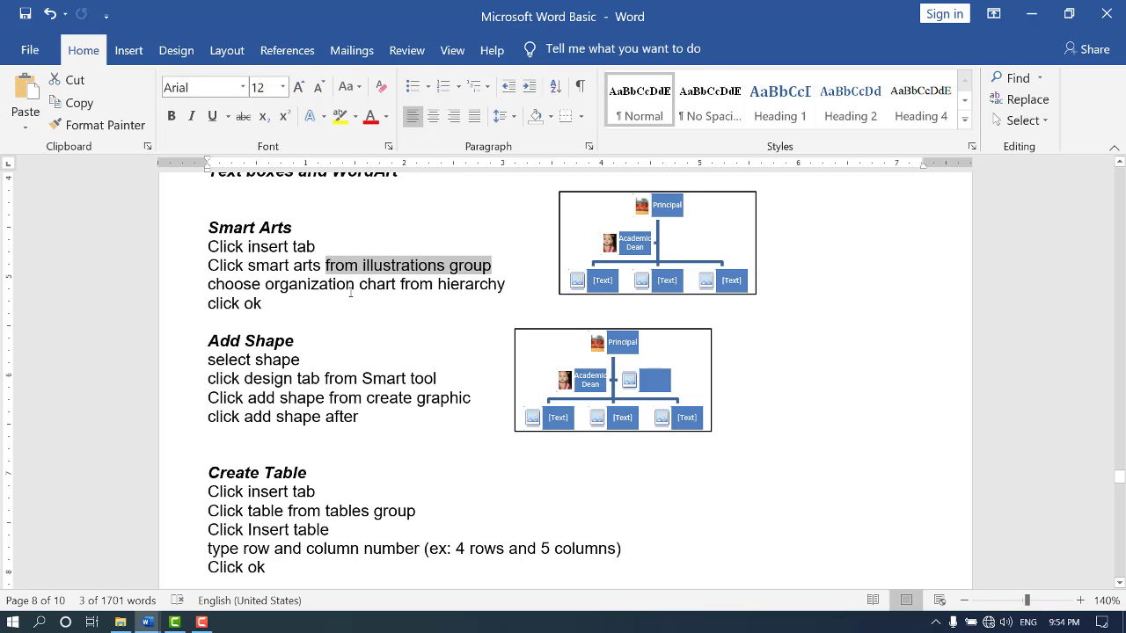
left_click_drag(266, 284, 370, 284)
left_click_drag(438, 284, 538, 275)
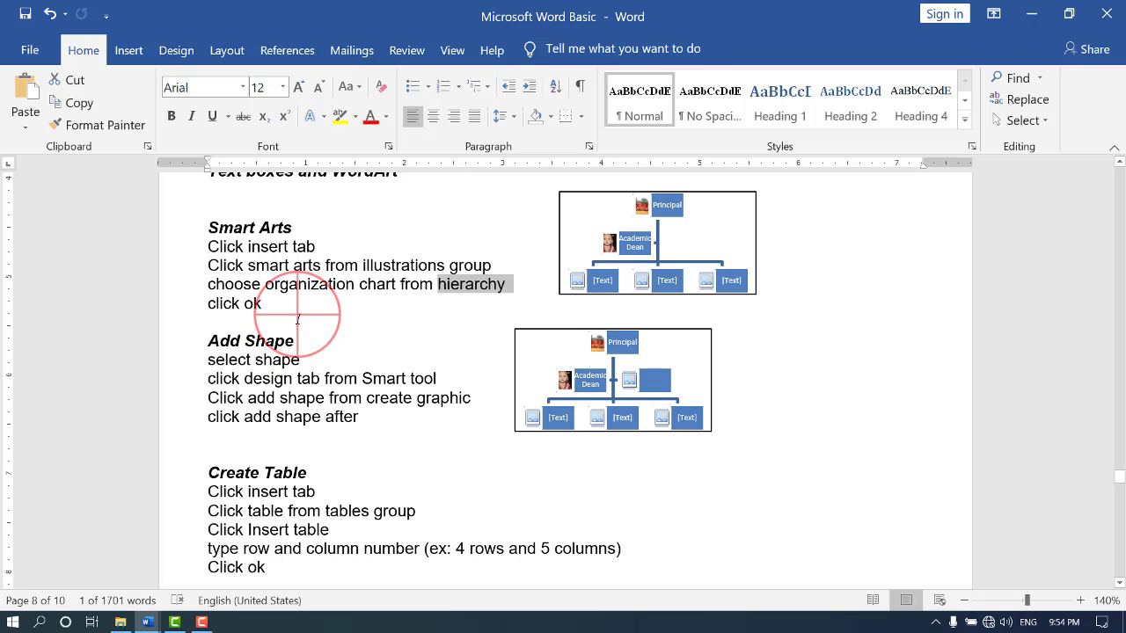
left_click_drag(264, 303, 205, 301)
left_click(234, 302)
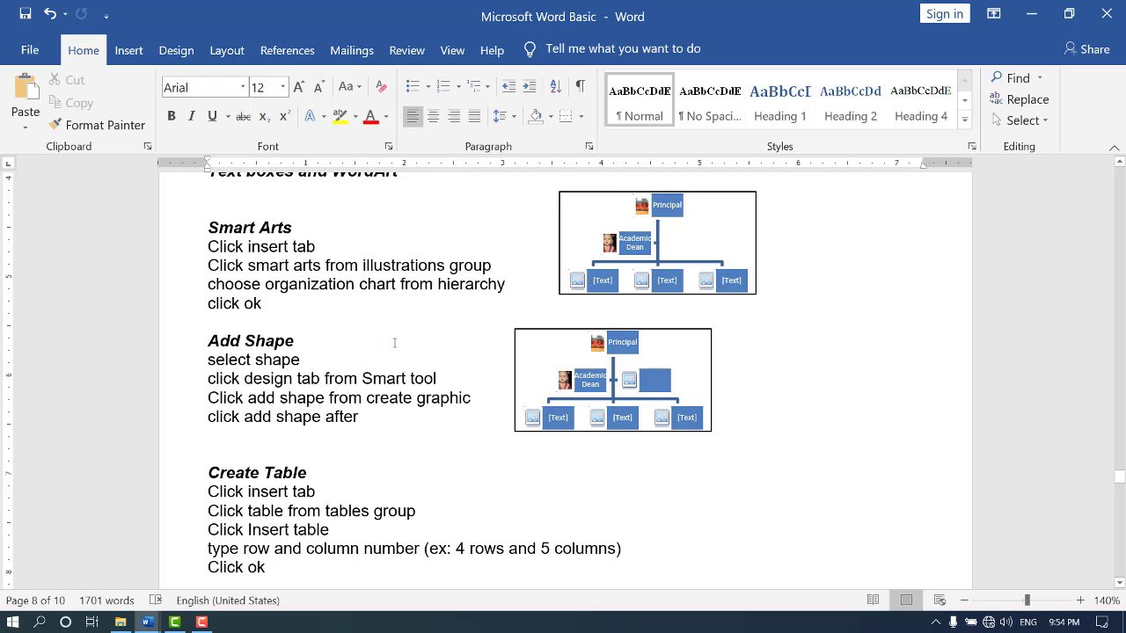
left_click_drag(207, 221, 251, 284)
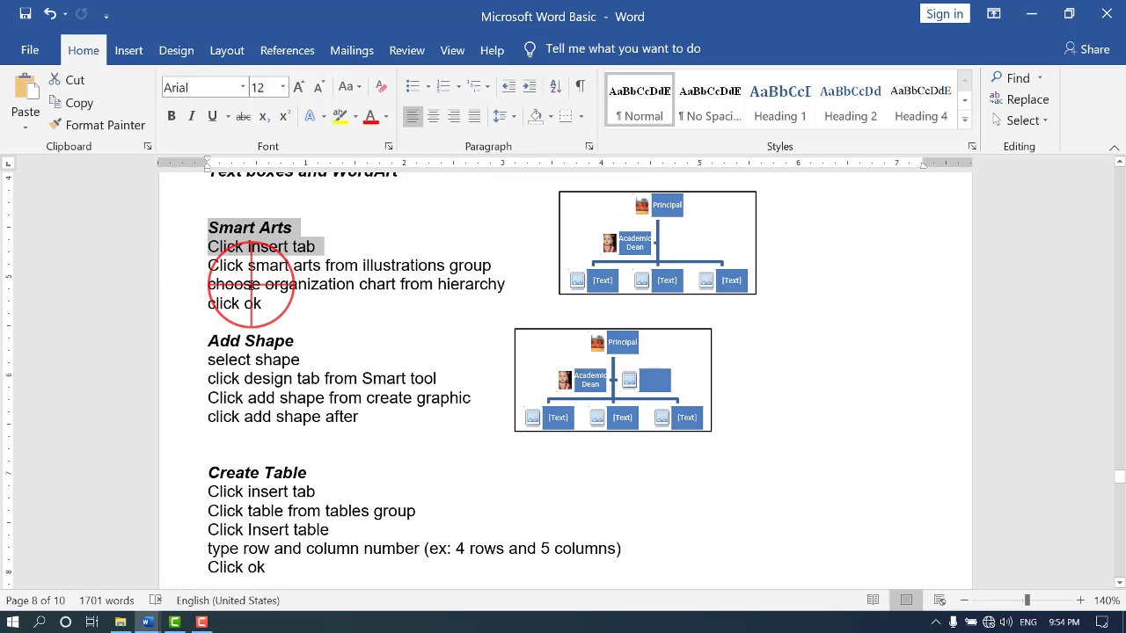
left_click(251, 284)
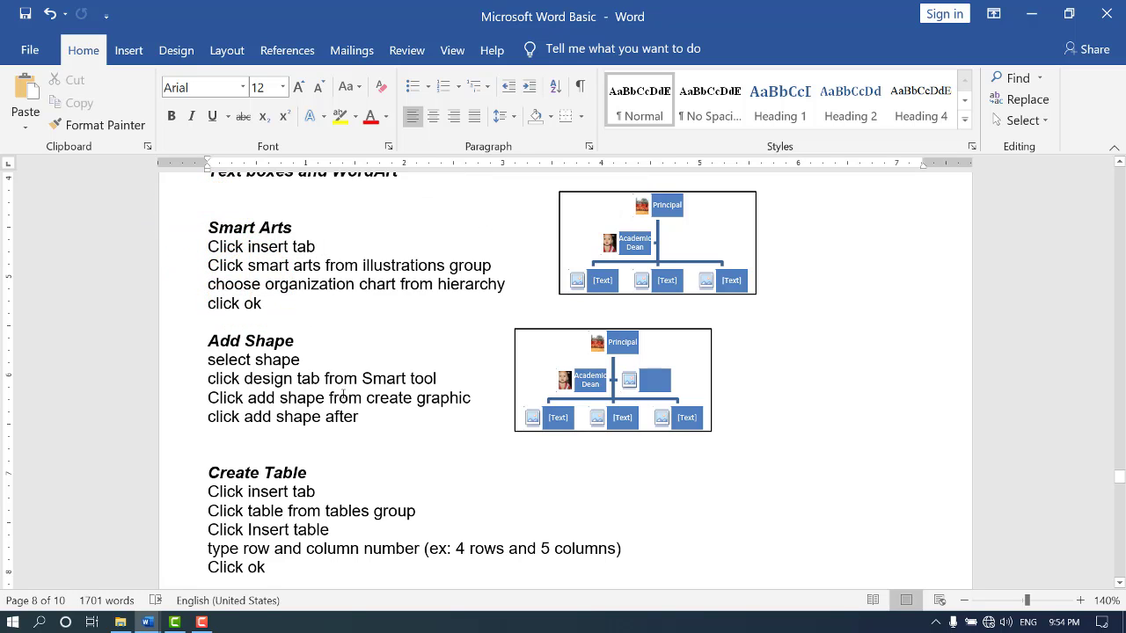
Switch to the blank document NO and open the SmartArt graphic chooser.
left_click(1039, 14)
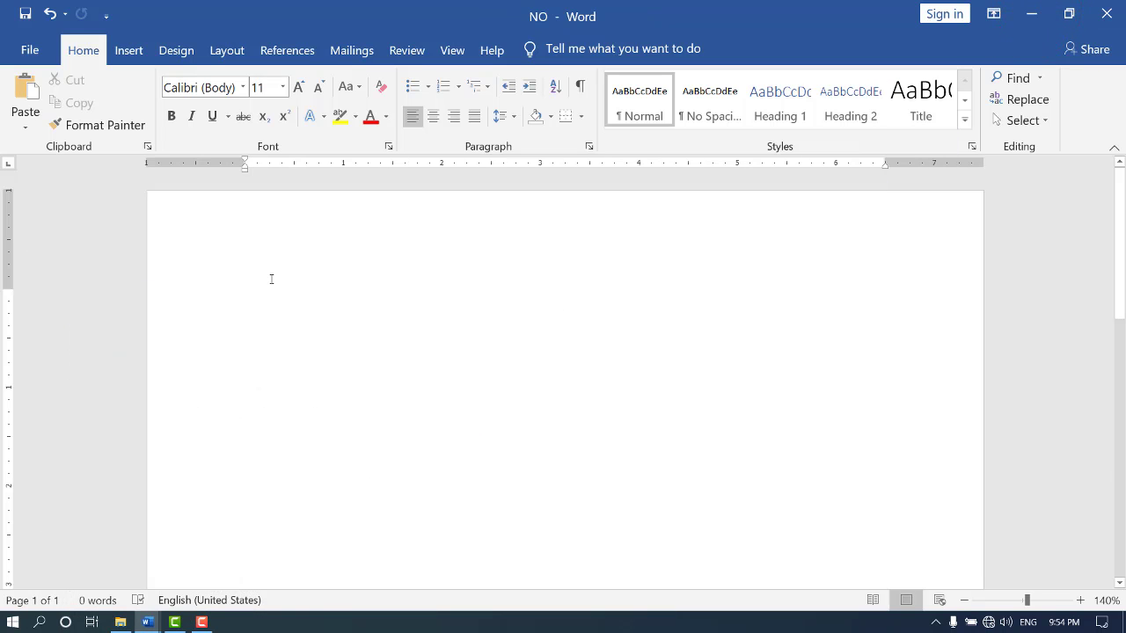
left_click(129, 50)
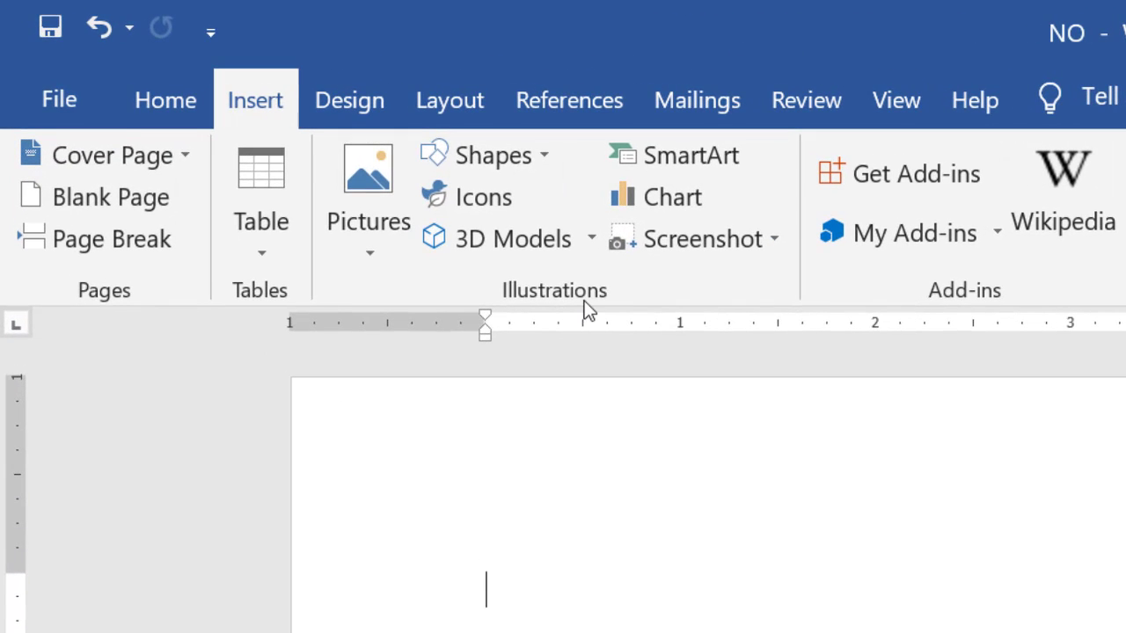
left_click(585, 303)
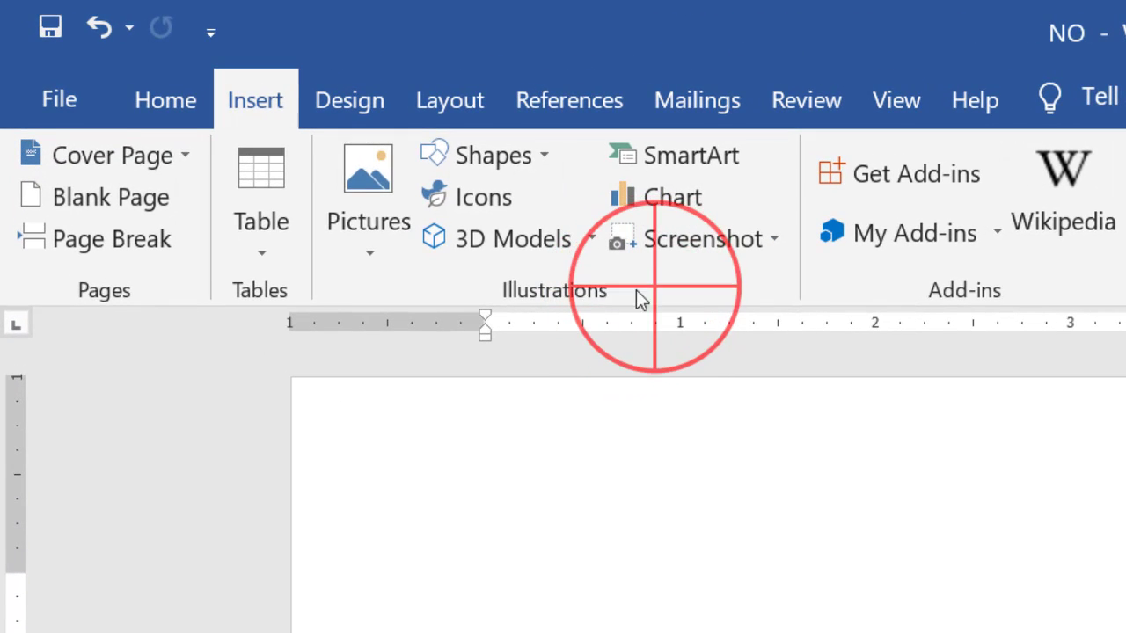
left_click(626, 297)
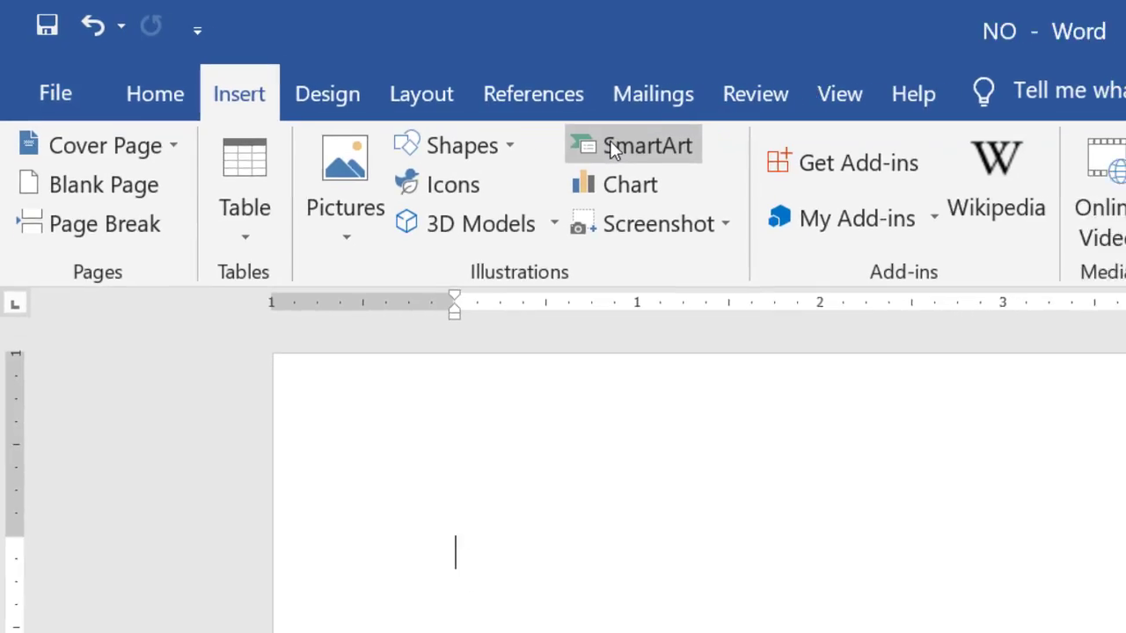
left_click(619, 160)
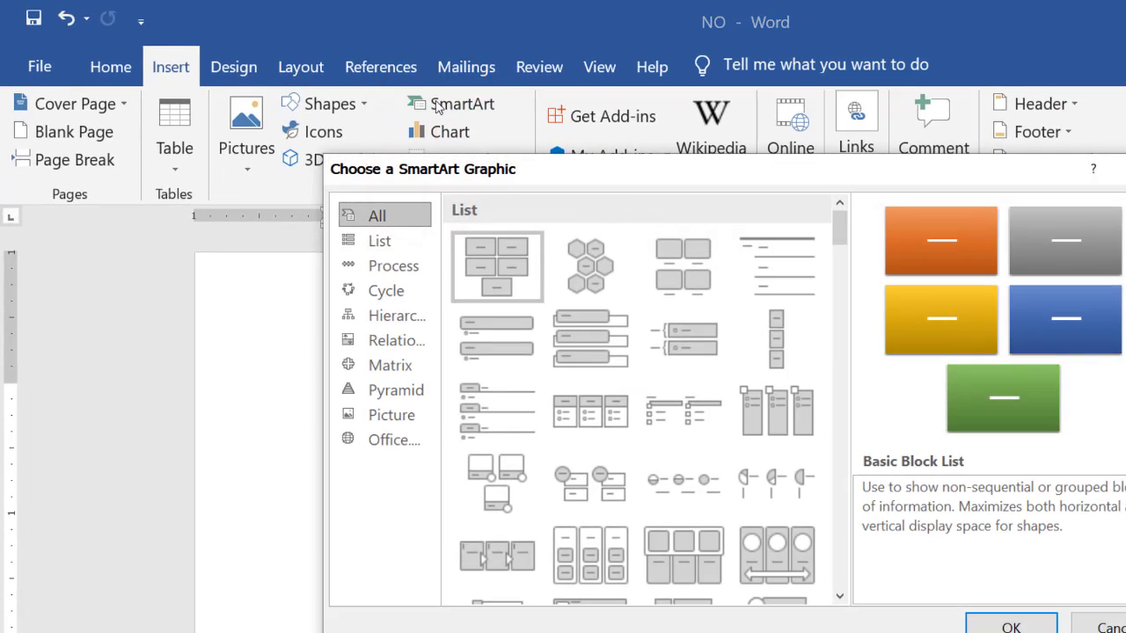
left_click_drag(426, 170, 484, 166)
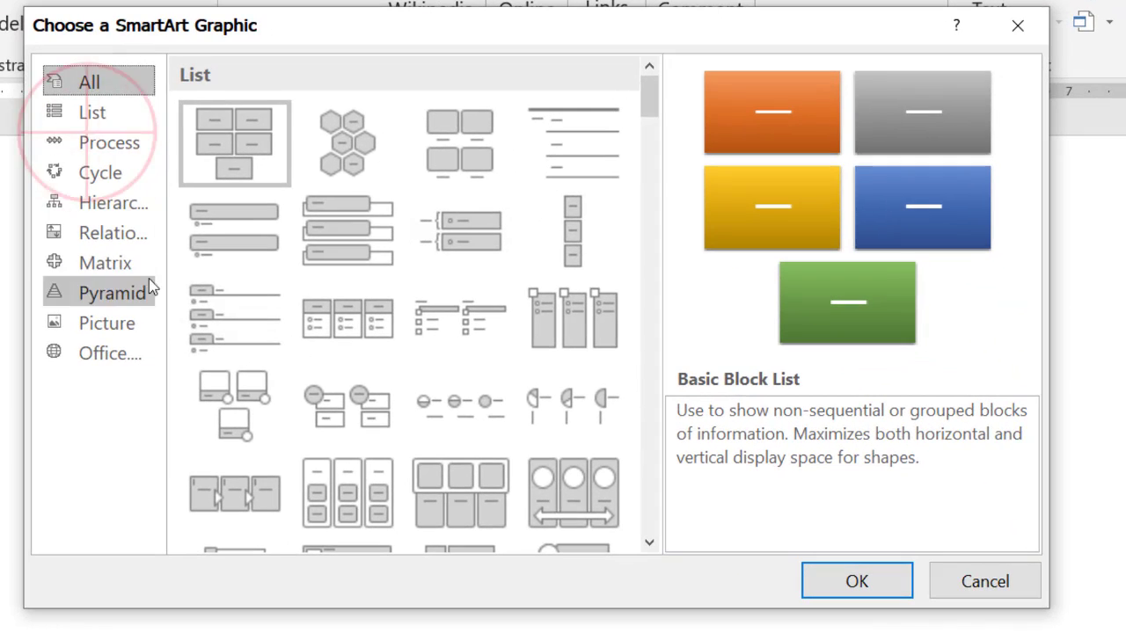
Browse the SmartArt layout categories from List through Picture.
left_click(149, 132)
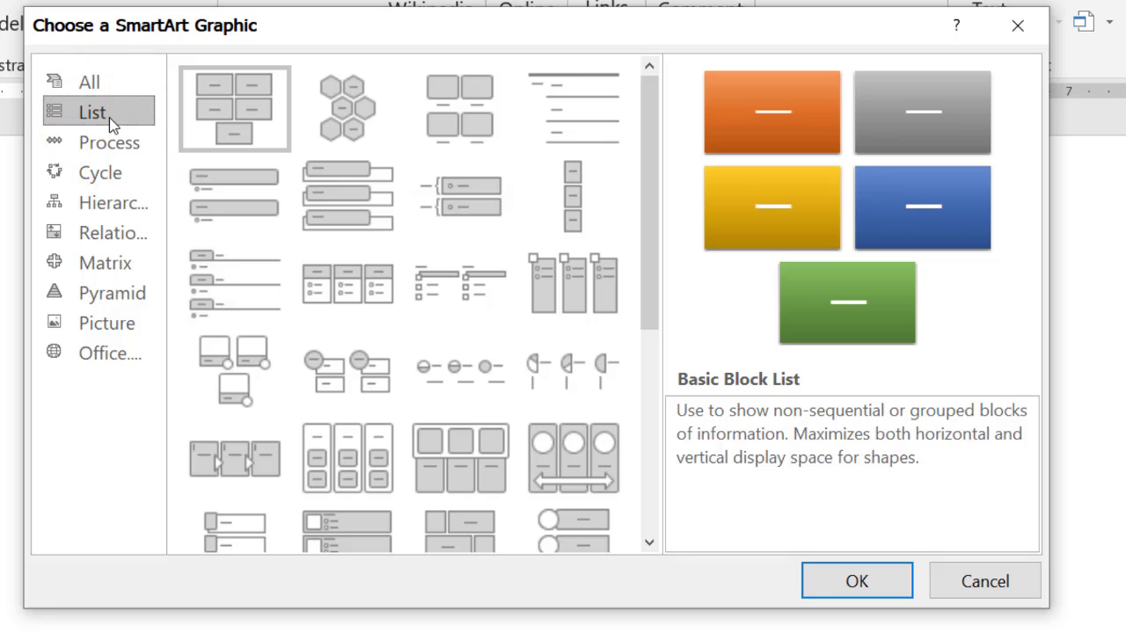
left_click(112, 141)
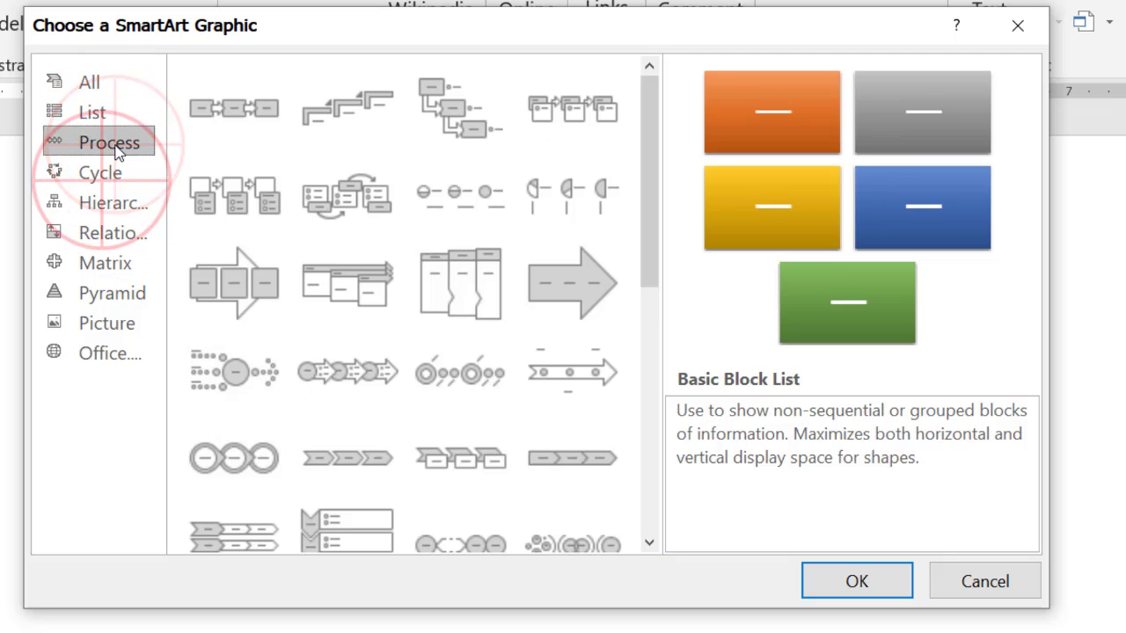
left_click(118, 180)
left_click(117, 208)
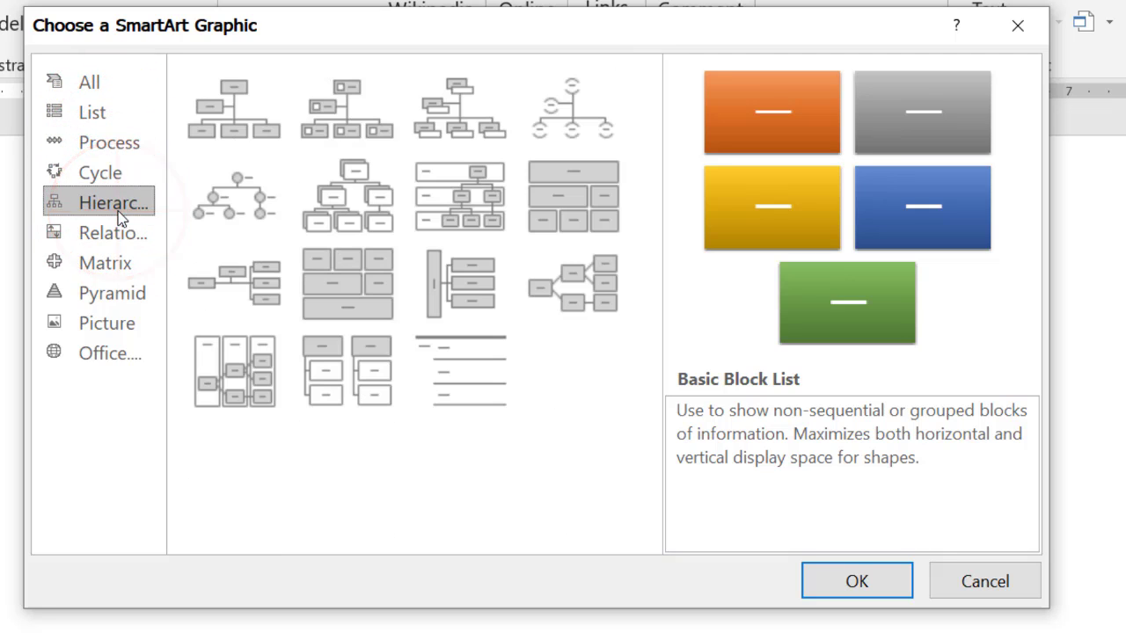
left_click(121, 235)
left_click(129, 264)
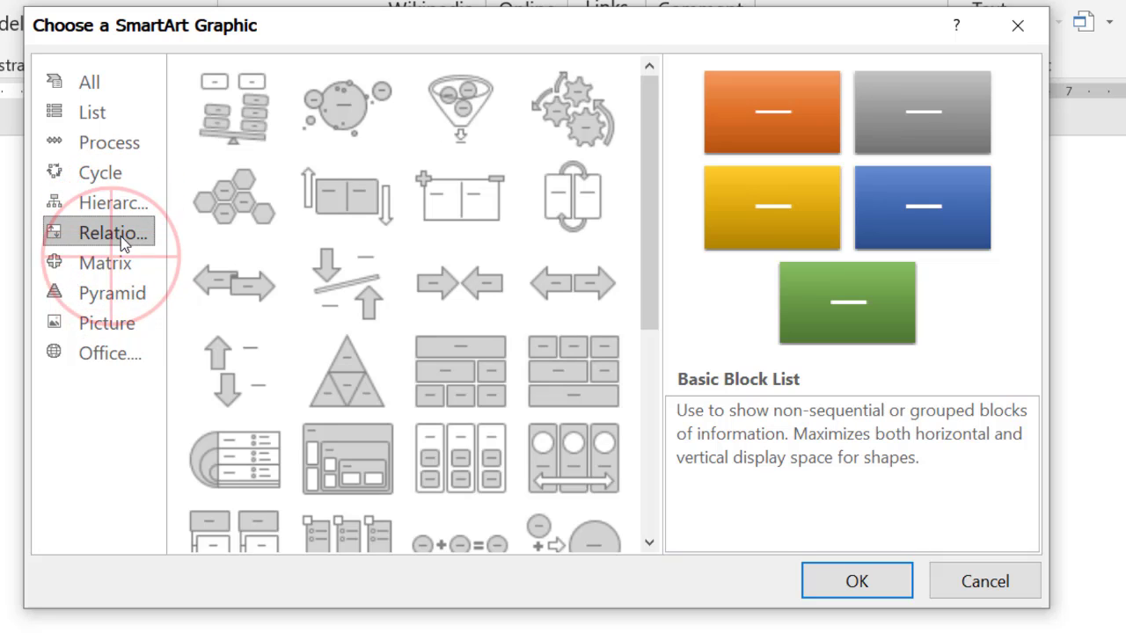
left_click(133, 293)
left_click(138, 321)
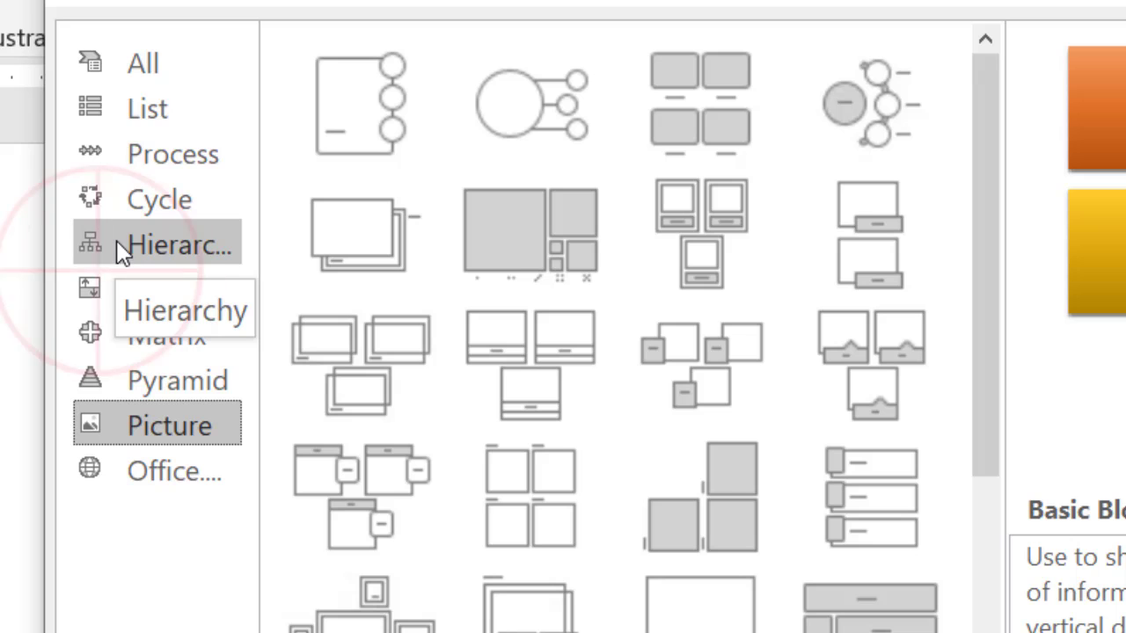
Insert an Organization Chart SmartArt graphic from the Hierarchy category.
left_click(116, 244)
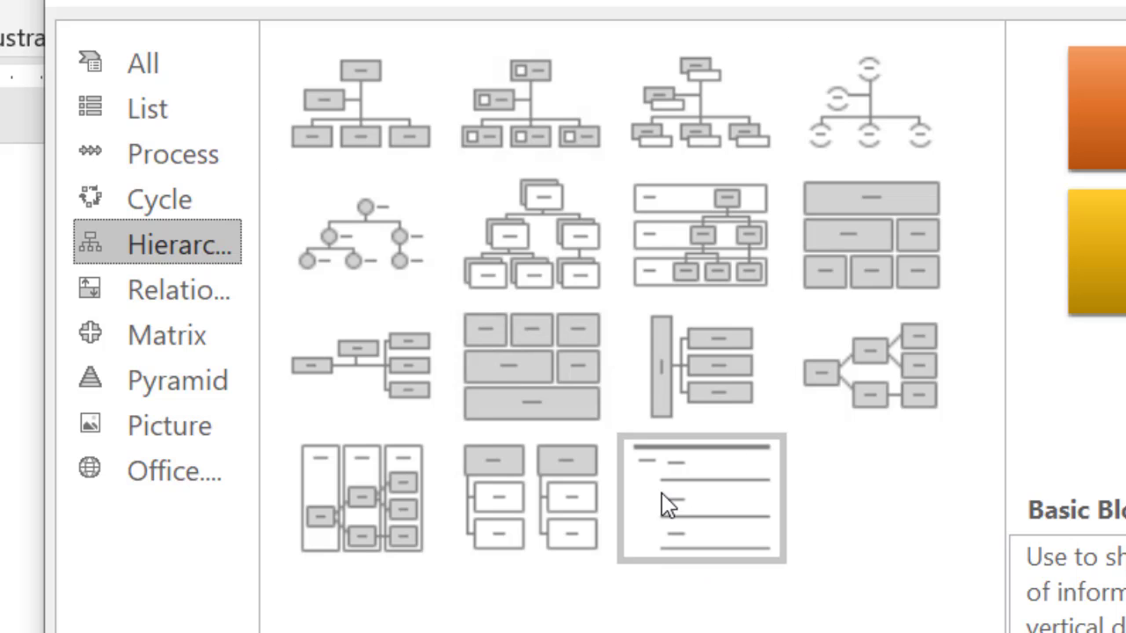
left_click(372, 151)
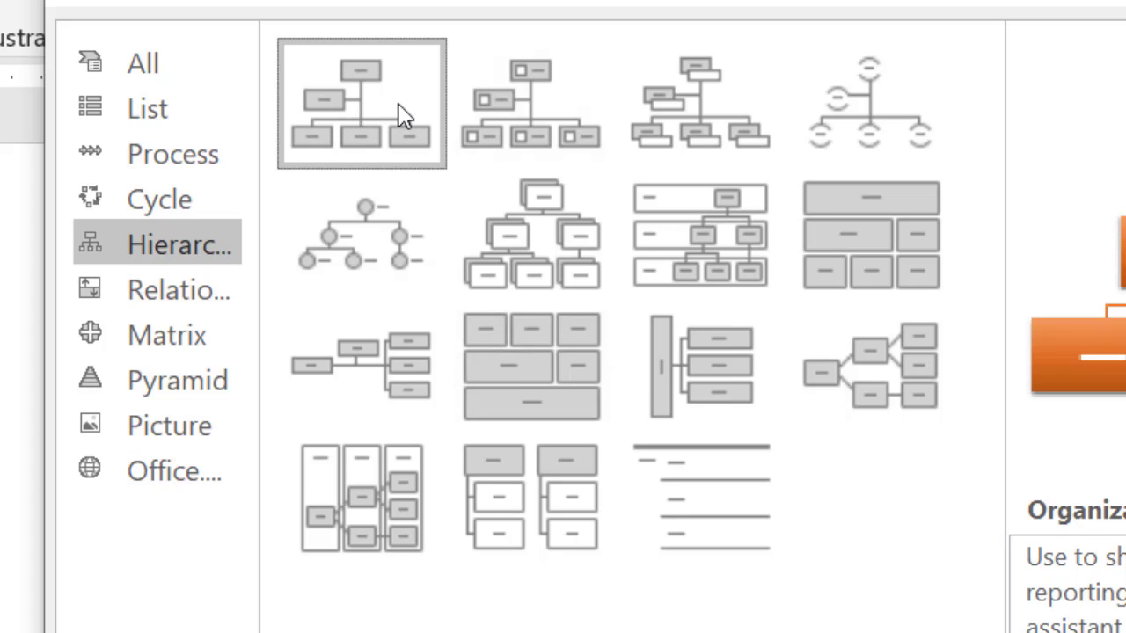
left_click(390, 112)
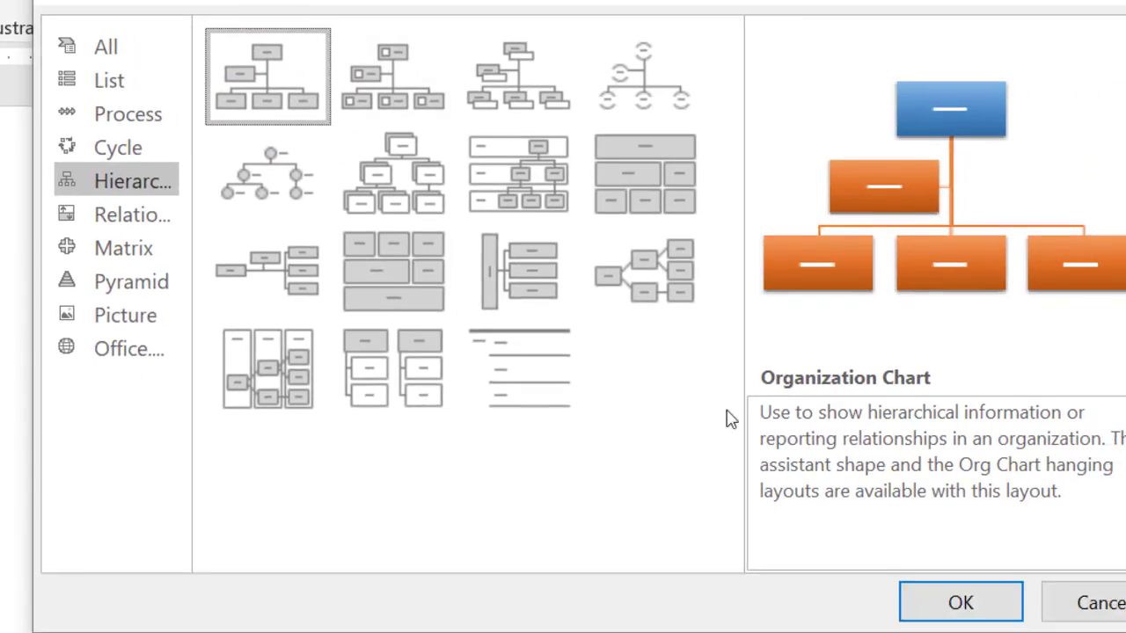
left_click(960, 601)
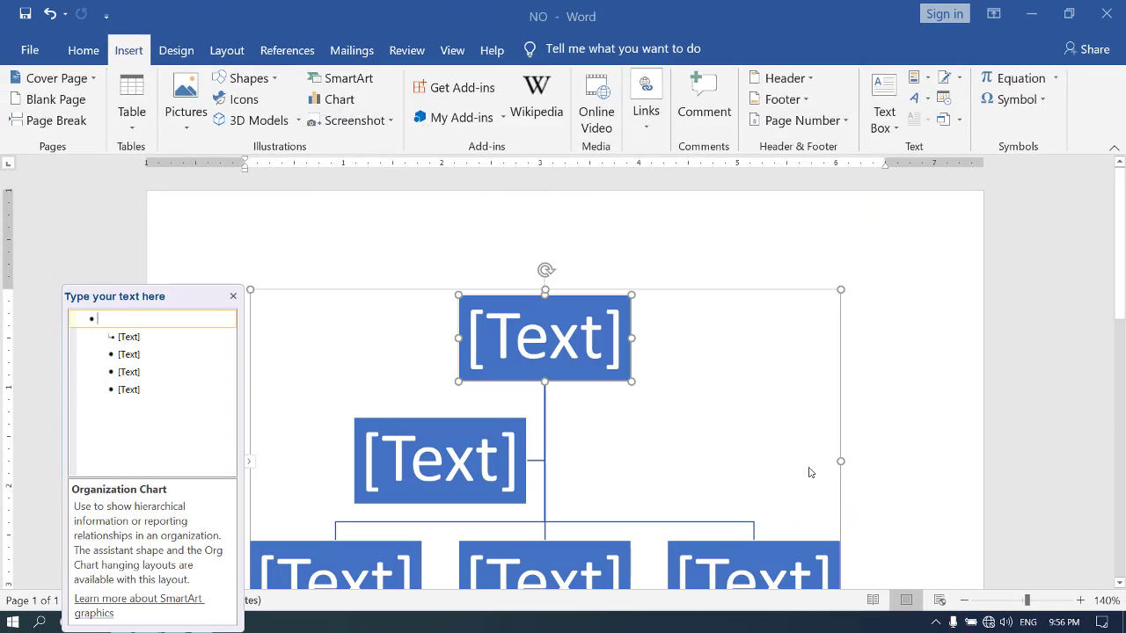
Move the SmartArt text pane higher beside the chart and label the chart's top shape "School".
scroll(810, 471, "down", 2)
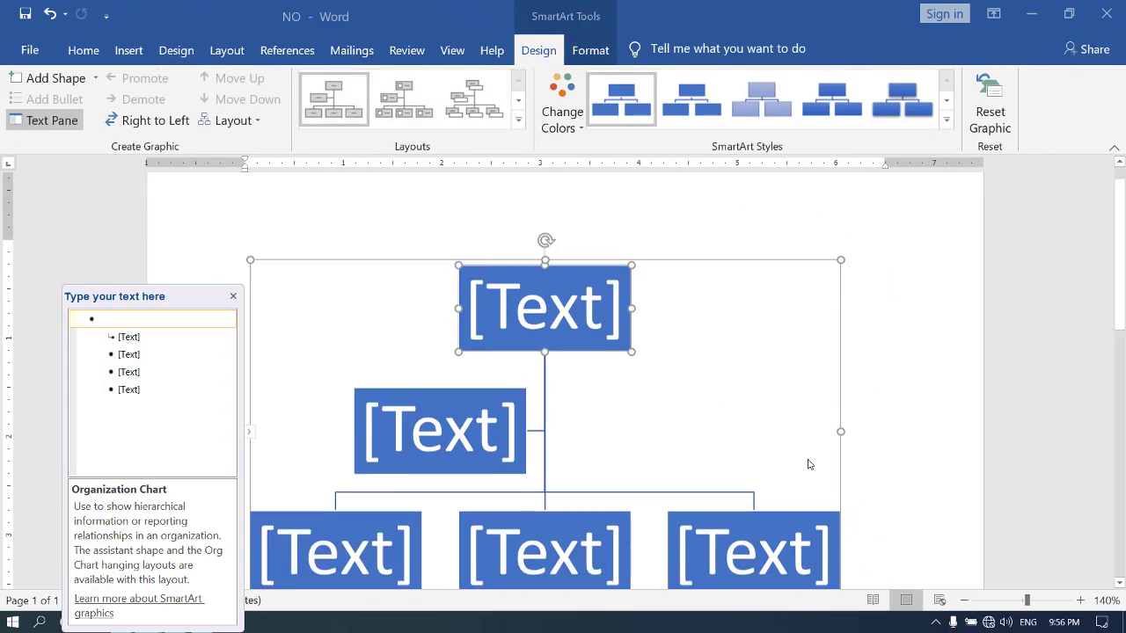
left_click_drag(179, 297, 173, 208)
left_click(489, 252)
left_click(498, 247)
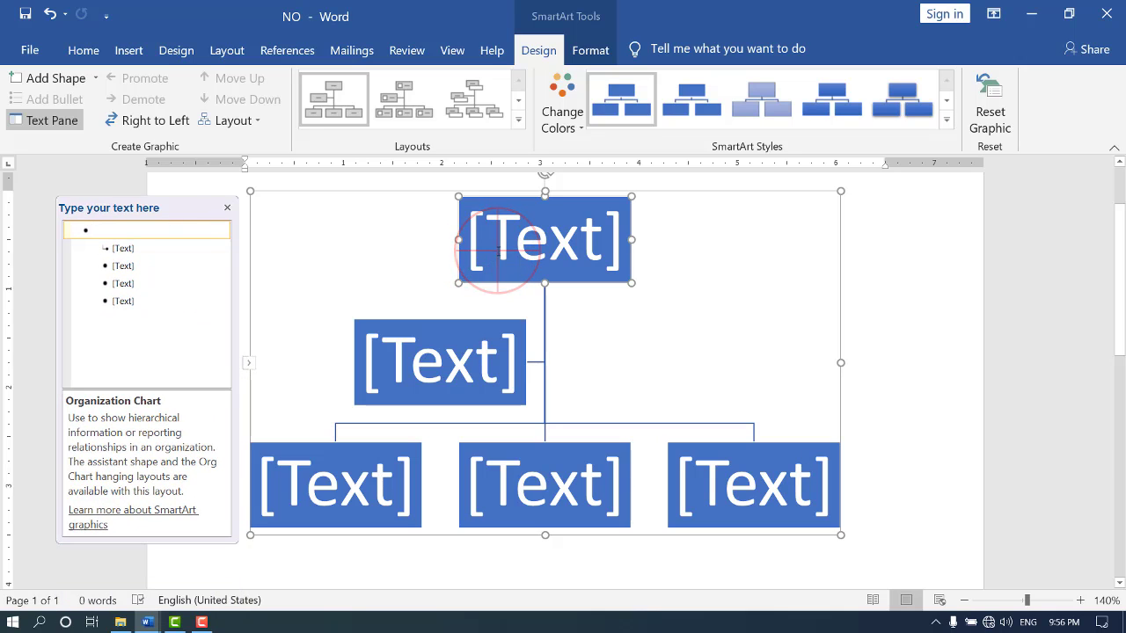
left_click(470, 234)
left_click(479, 239)
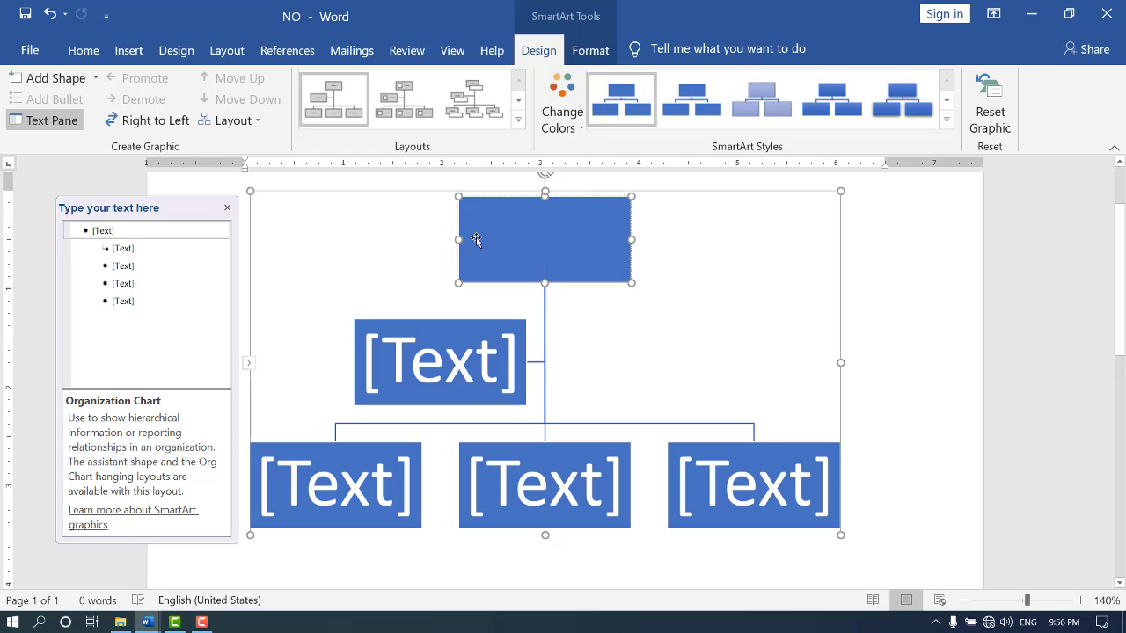
type("School")
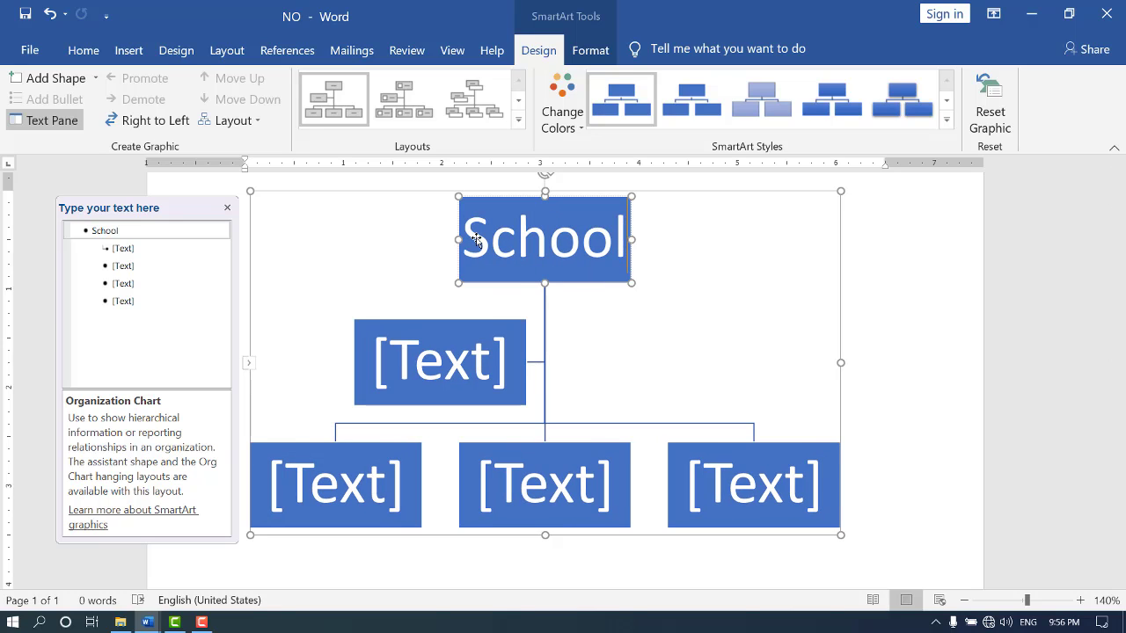
Label the assistant shape below School "Principal".
left_click(117, 247)
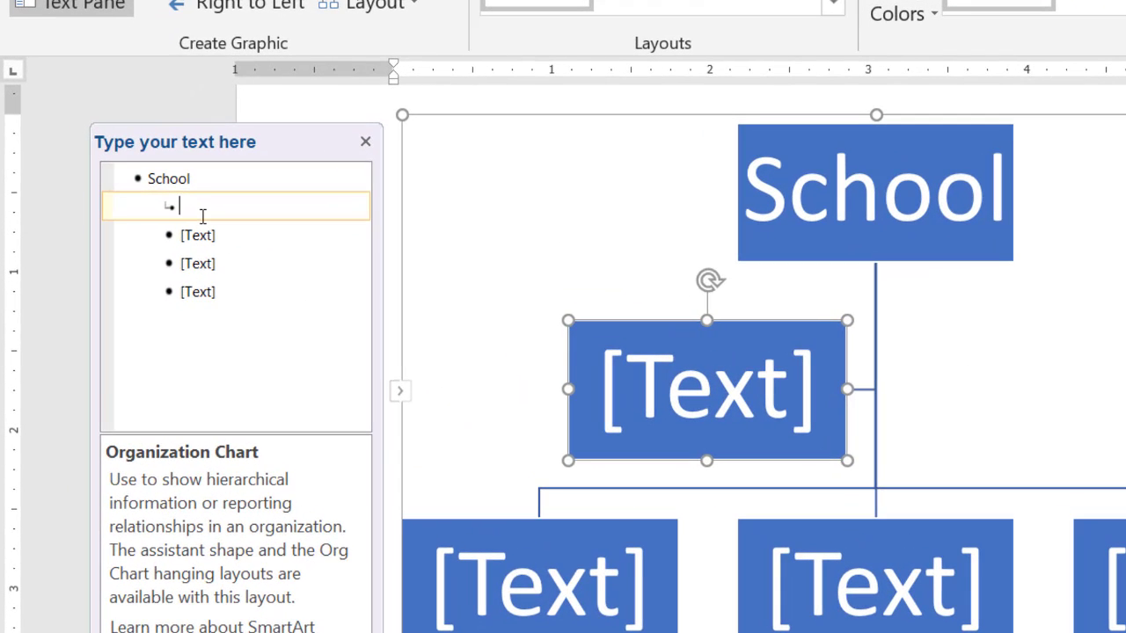
type("Princ")
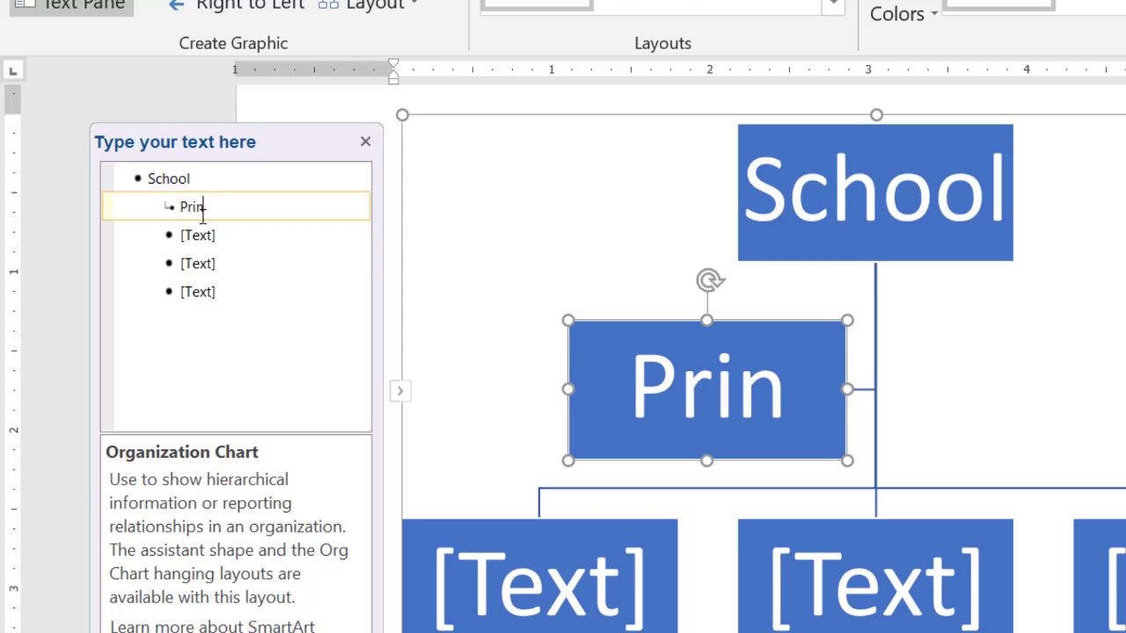
type("ipal")
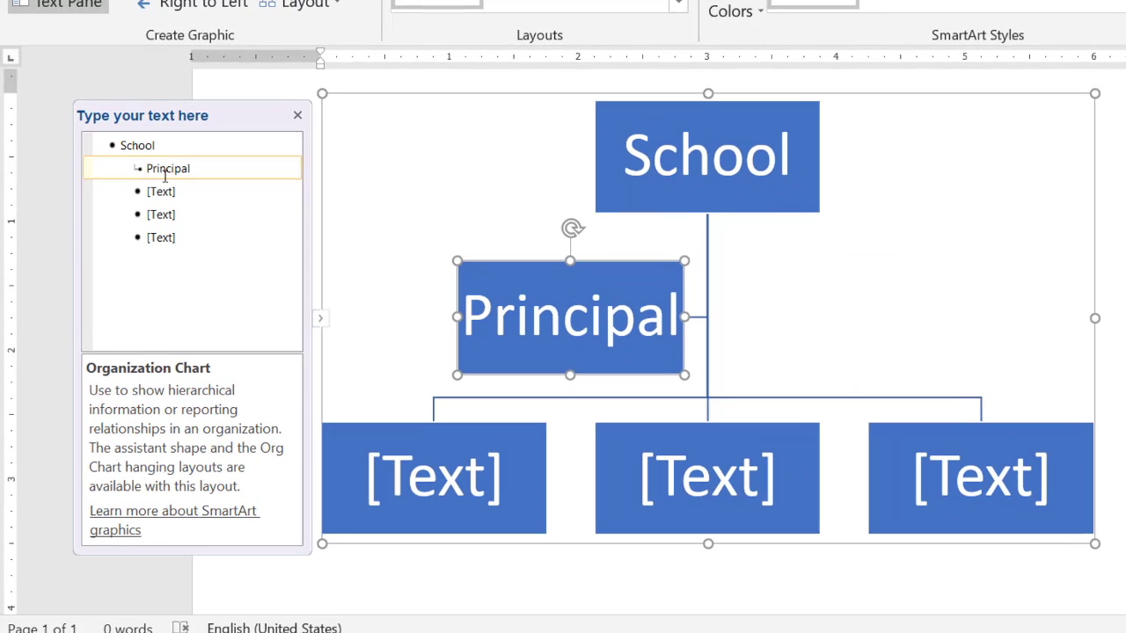
left_click(182, 188)
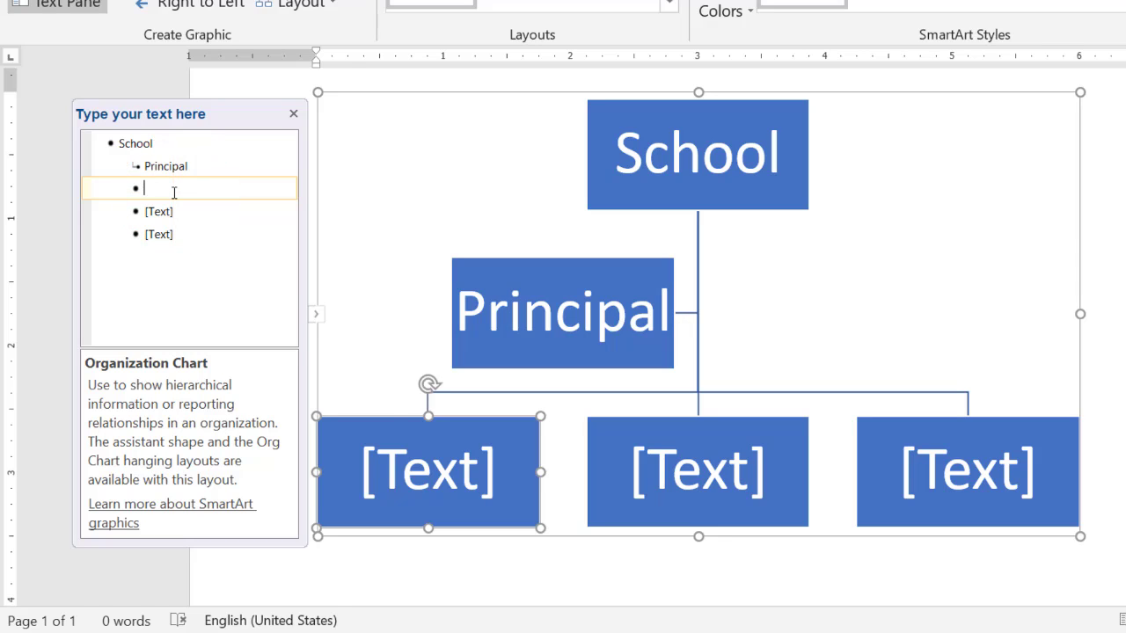
left_click(369, 456)
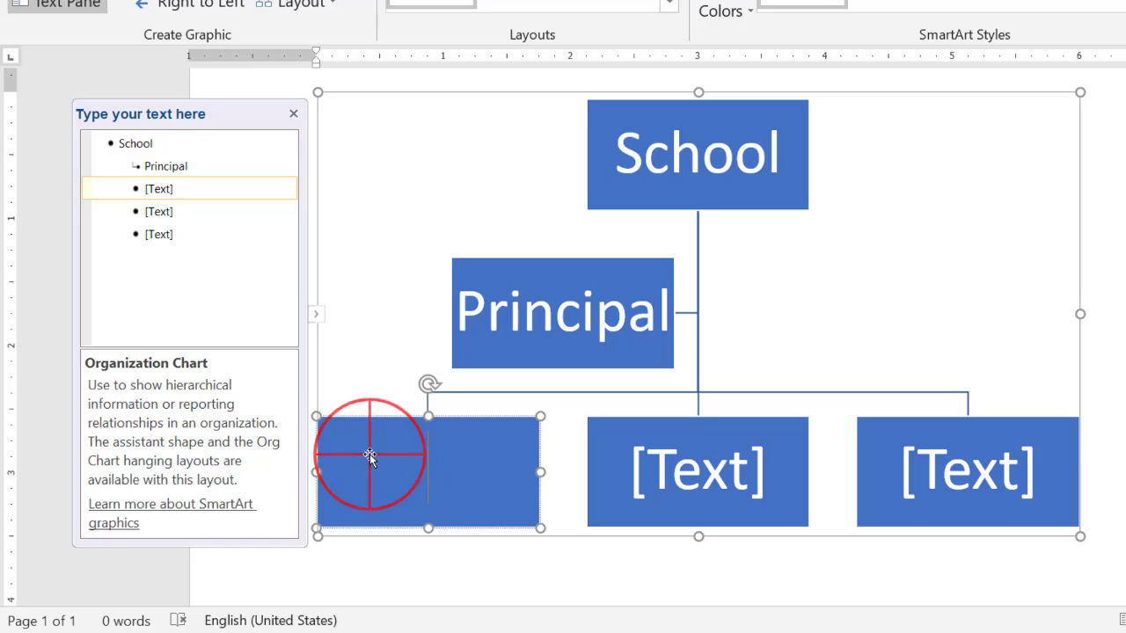
left_click_drag(369, 455, 401, 450)
left_click(350, 488)
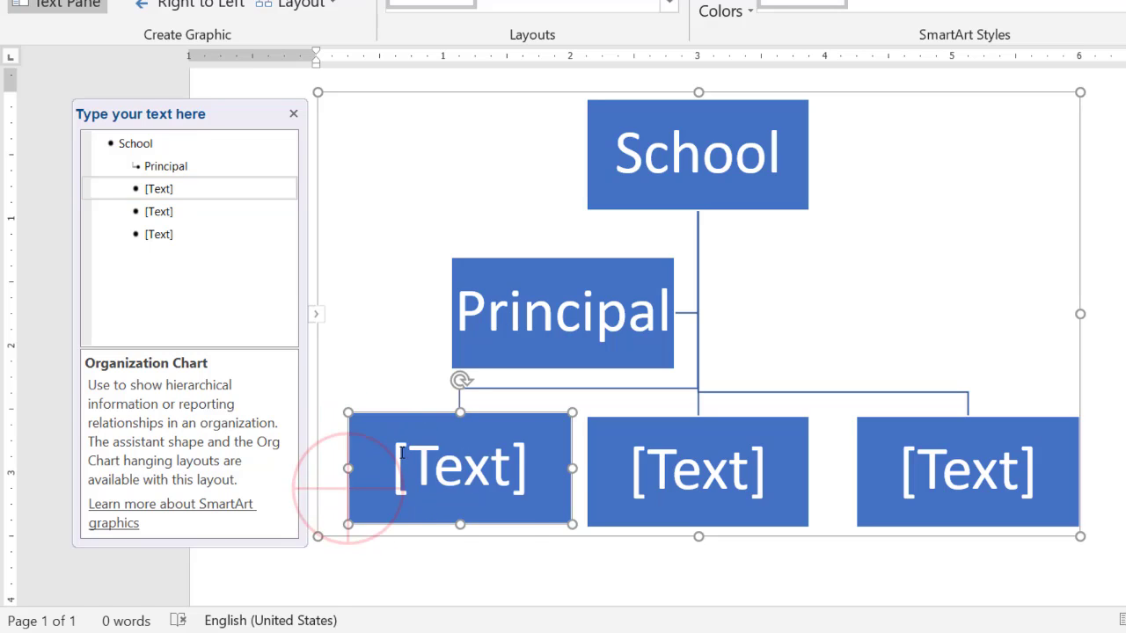
key("ctrl+z")
Label the first shape in the chart's lowest row "Health".
left_click(366, 484)
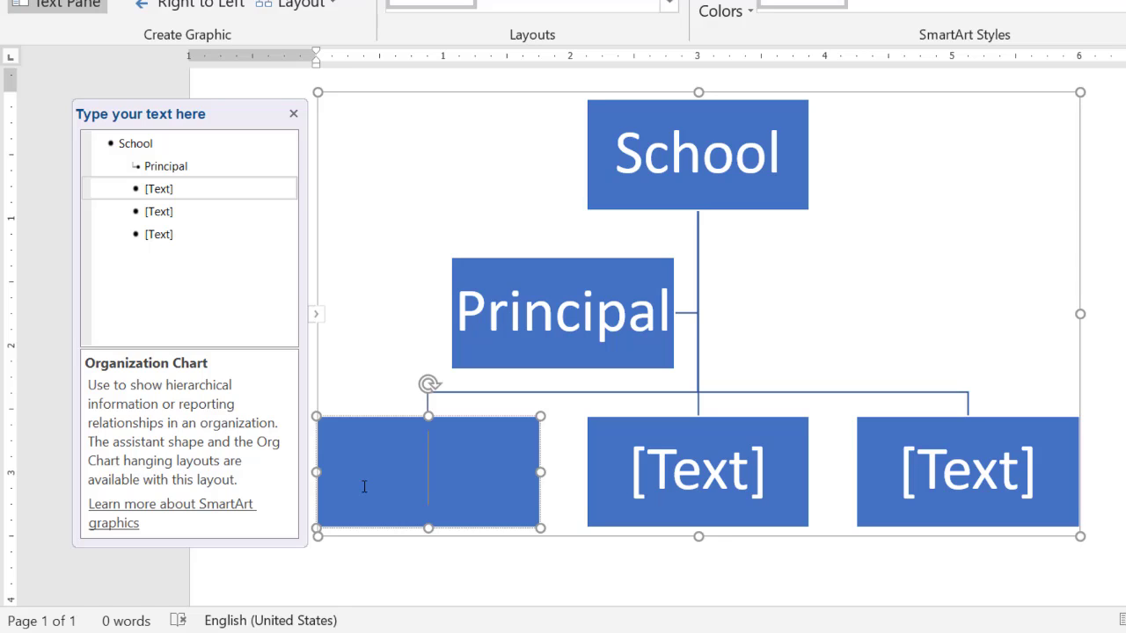
left_click(181, 189)
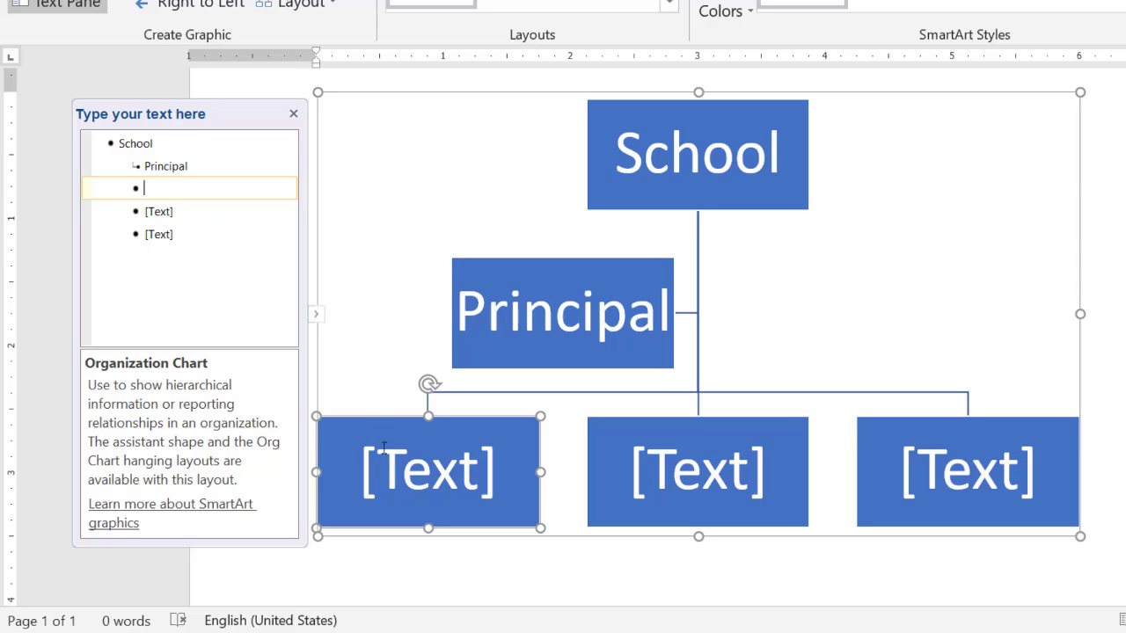
left_click(401, 480)
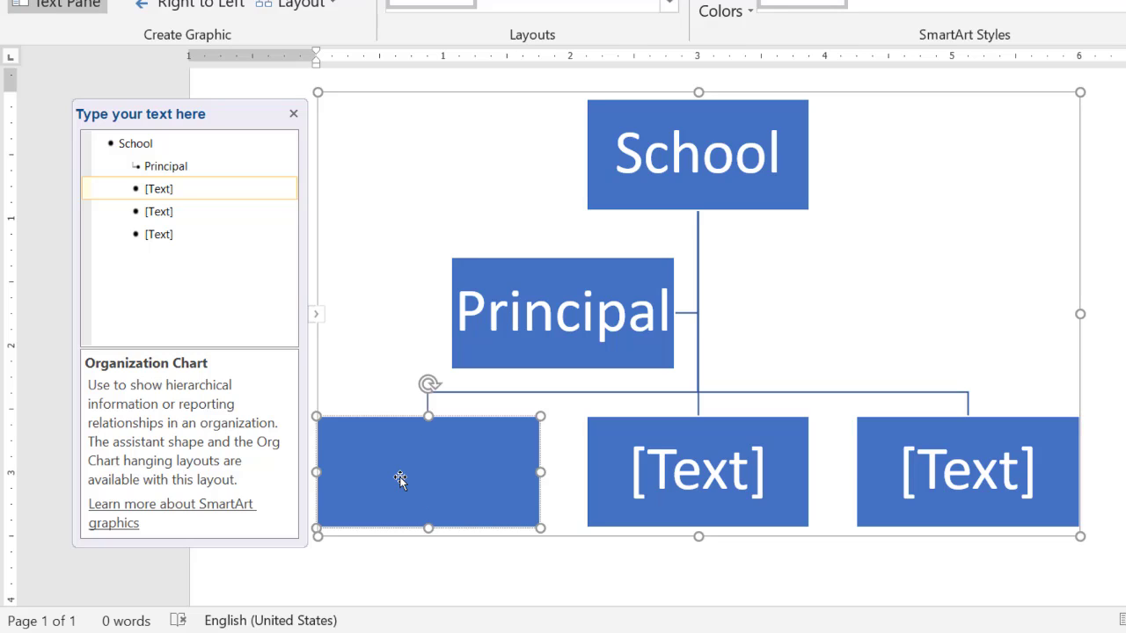
type("Health")
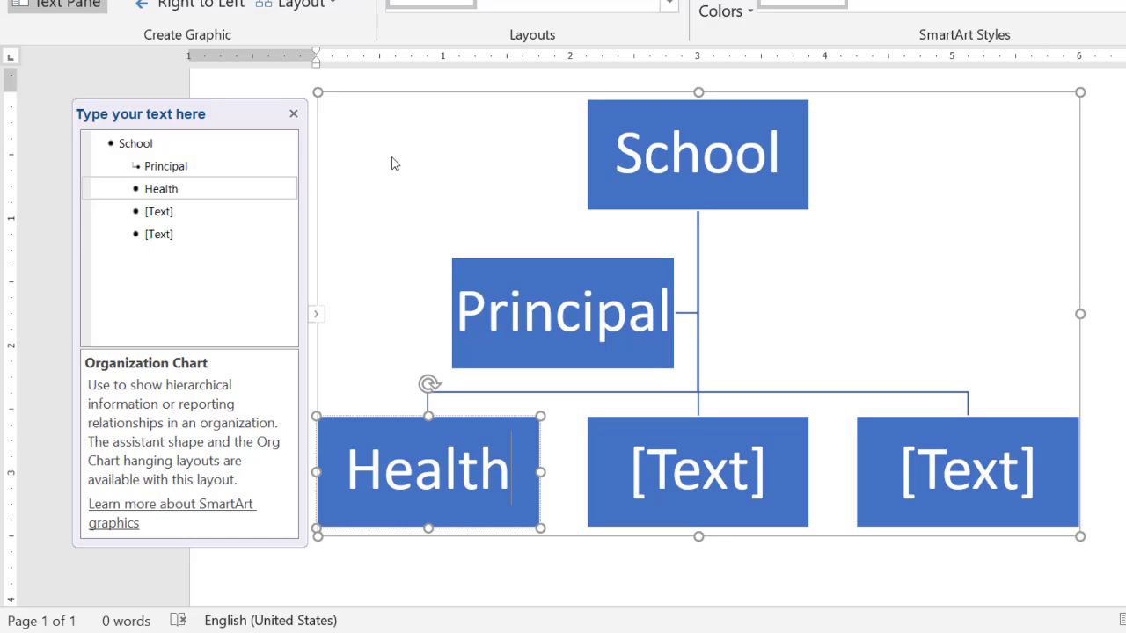
Label the second and third shapes in the chart's lowest row "Sport" and "Education".
left_click(697, 433)
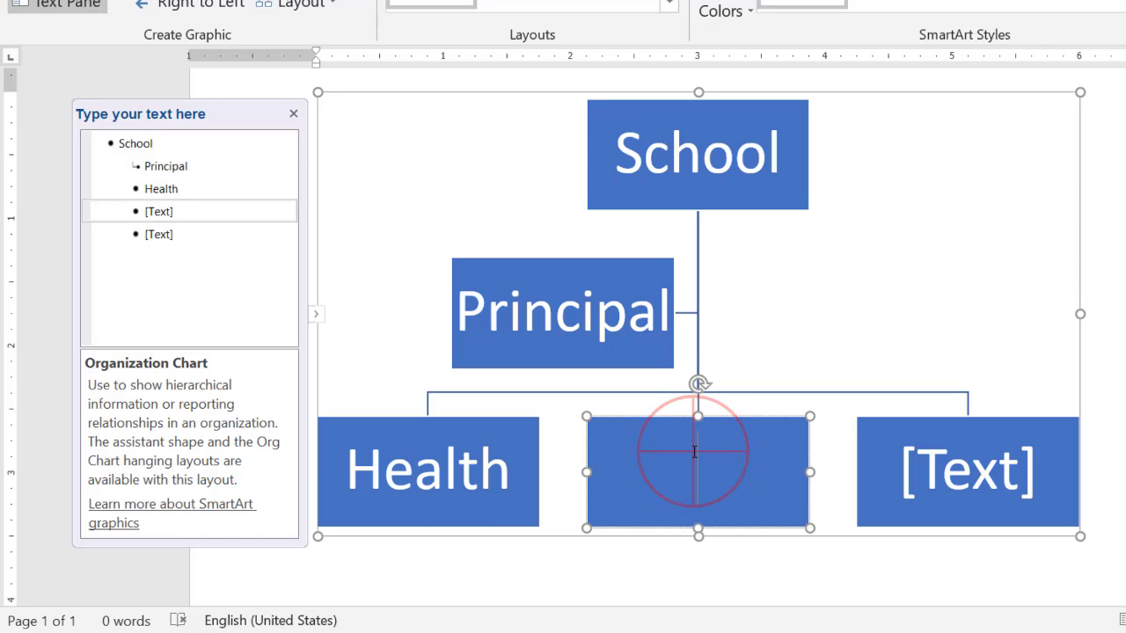
left_click(178, 213)
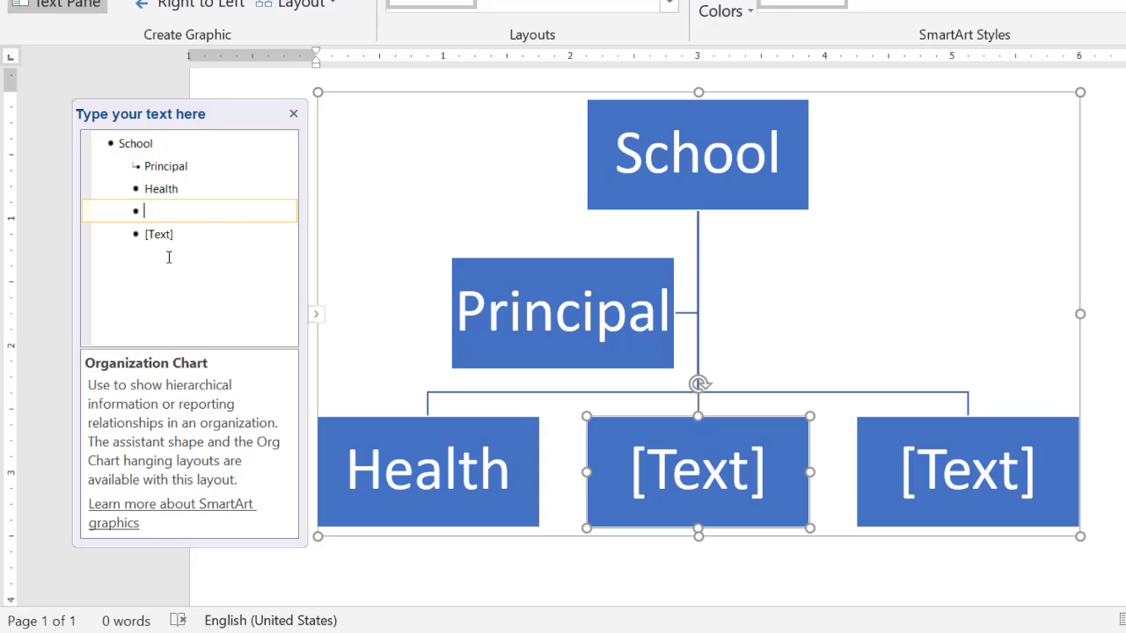
left_click(189, 210)
type("Sport")
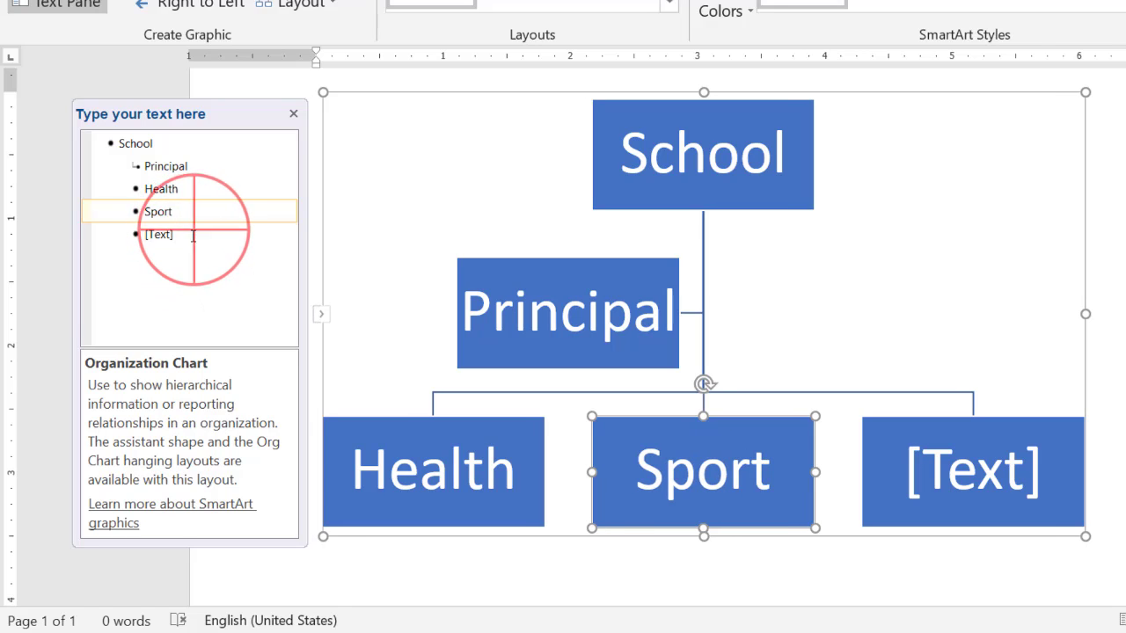
left_click(193, 234)
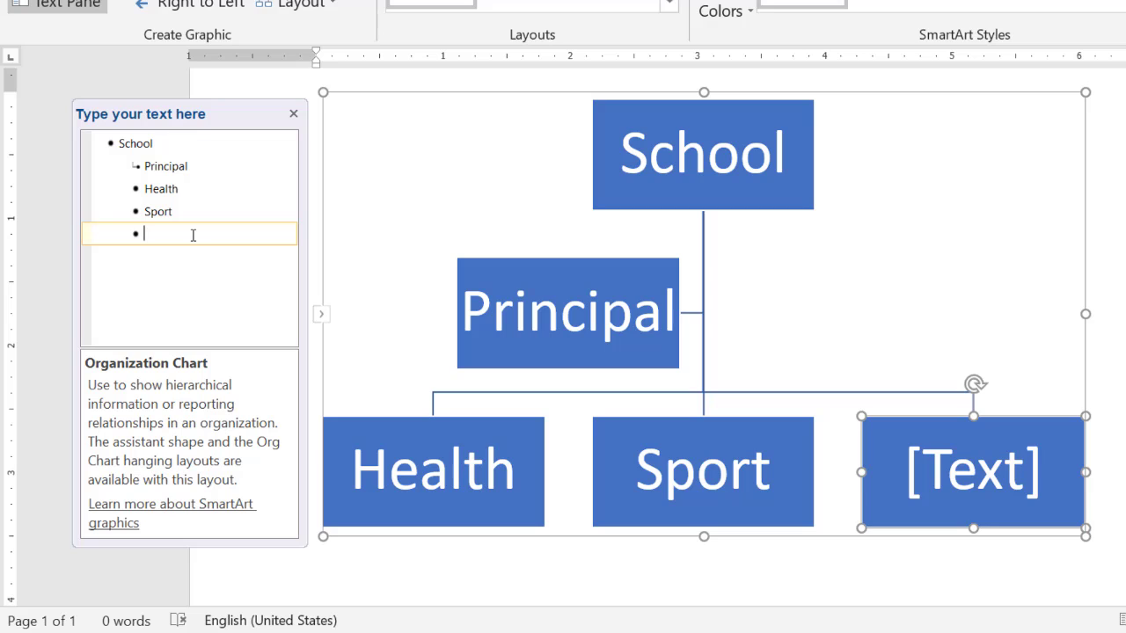
type("Ed")
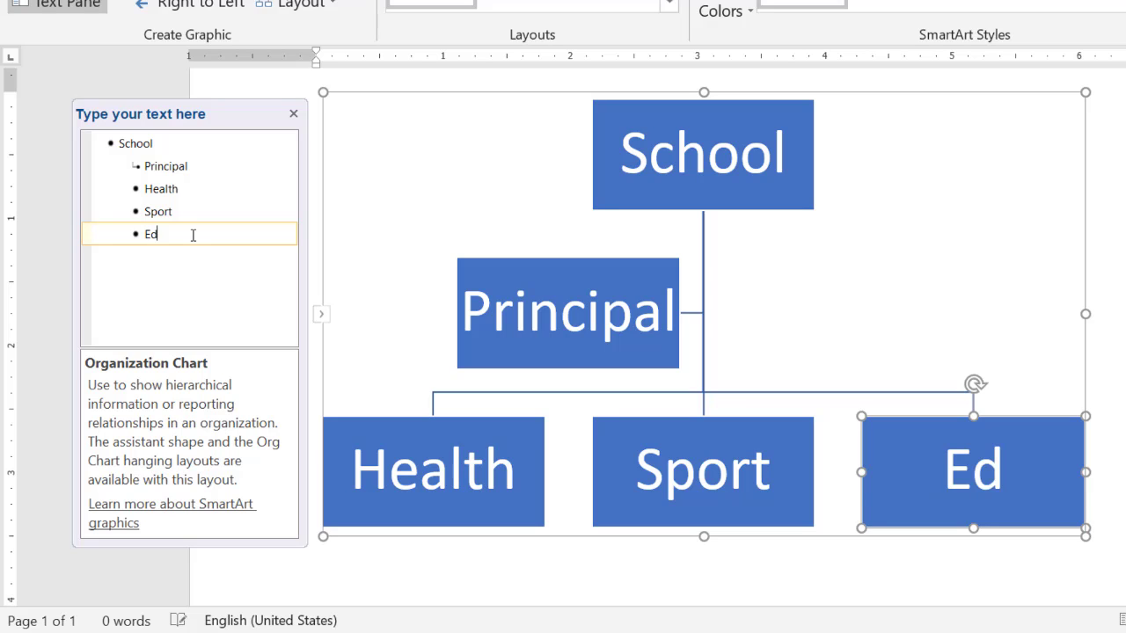
type("ucation")
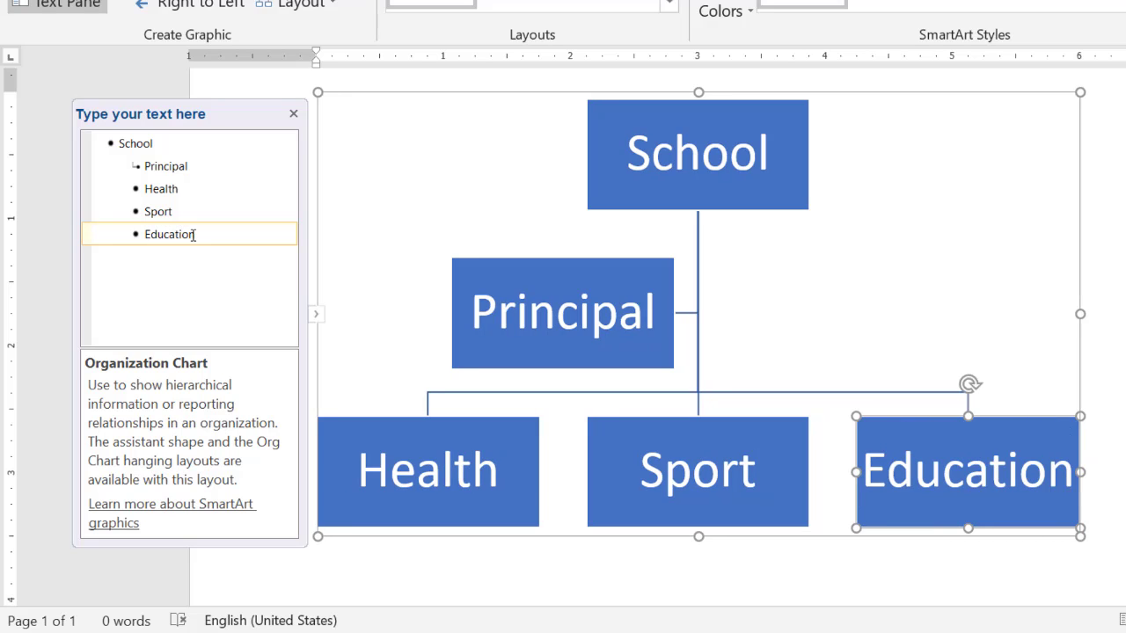
left_click(558, 314)
left_click(525, 316)
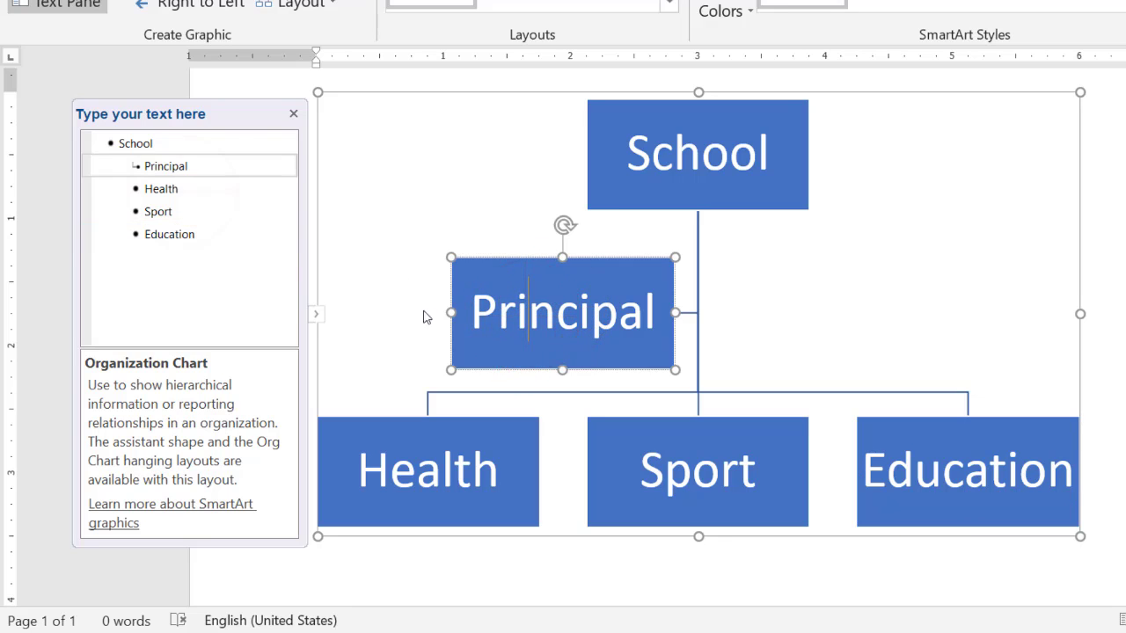
left_click(176, 166)
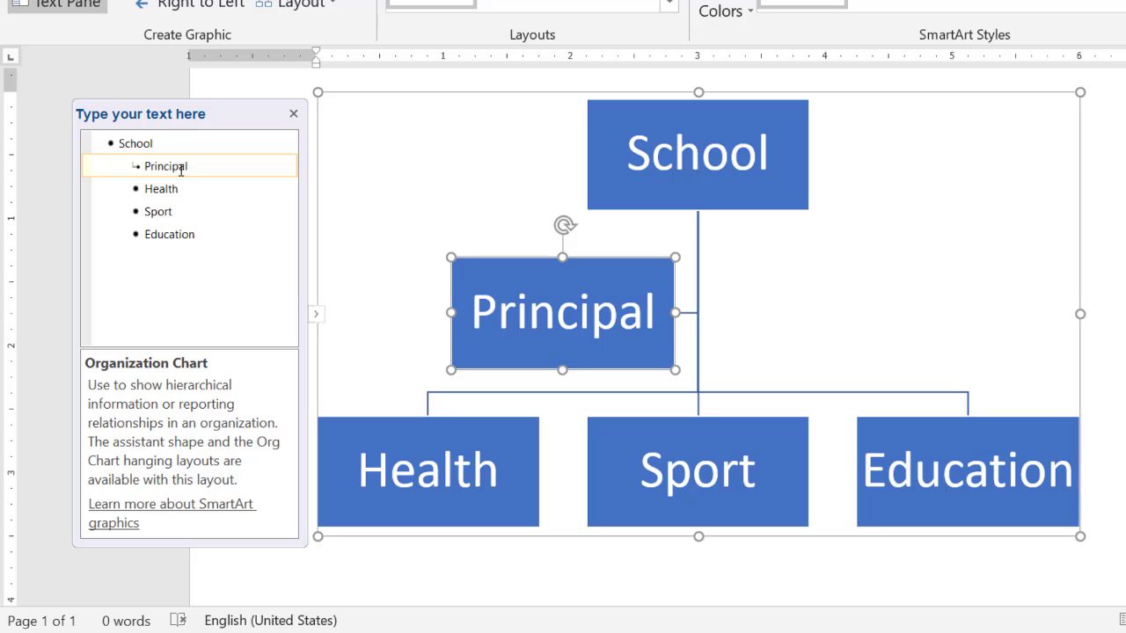
left_click(628, 201)
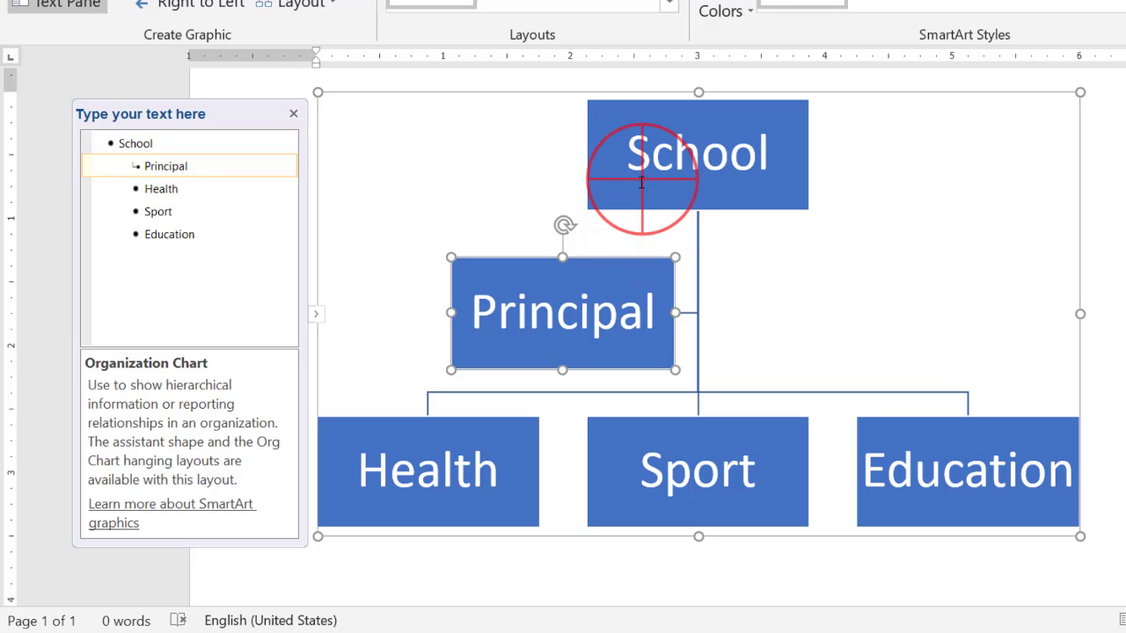
left_click(634, 209)
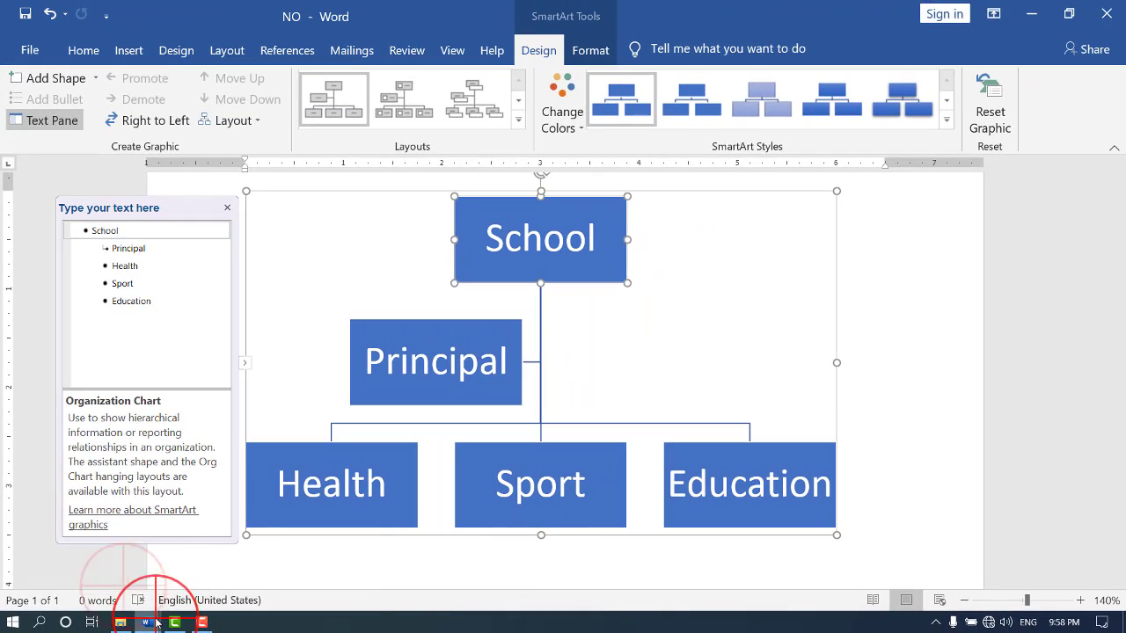
Read the Add Shape instructions in the Microsoft Word Basic document and return to the document NO.
left_click(146, 621)
left_click(146, 597)
left_click_drag(208, 341, 308, 341)
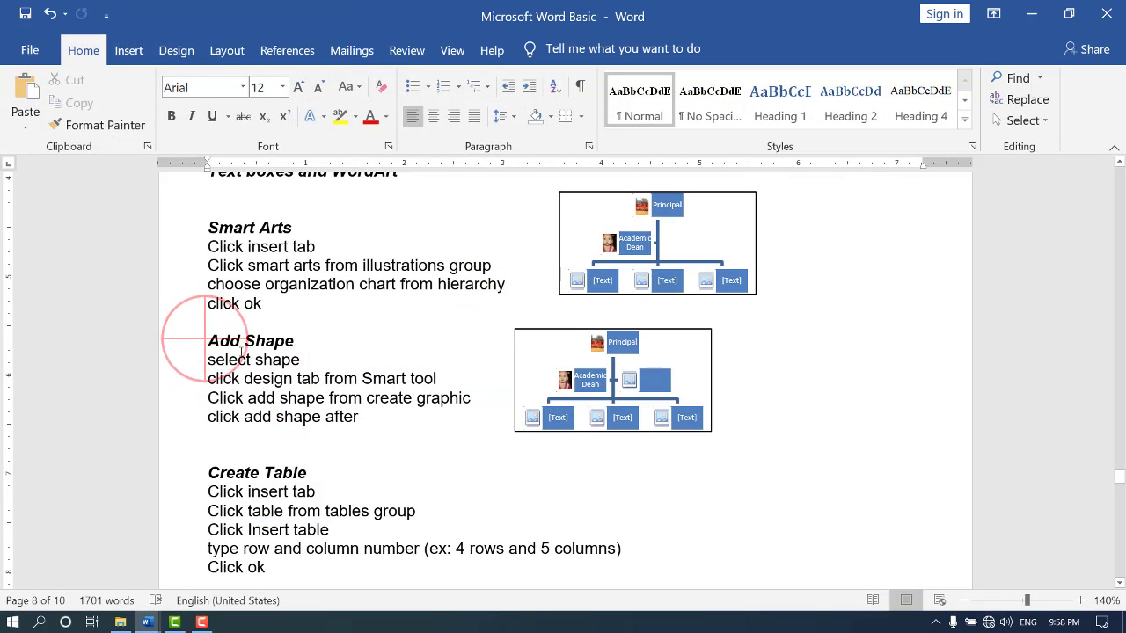
left_click_drag(207, 360, 301, 360)
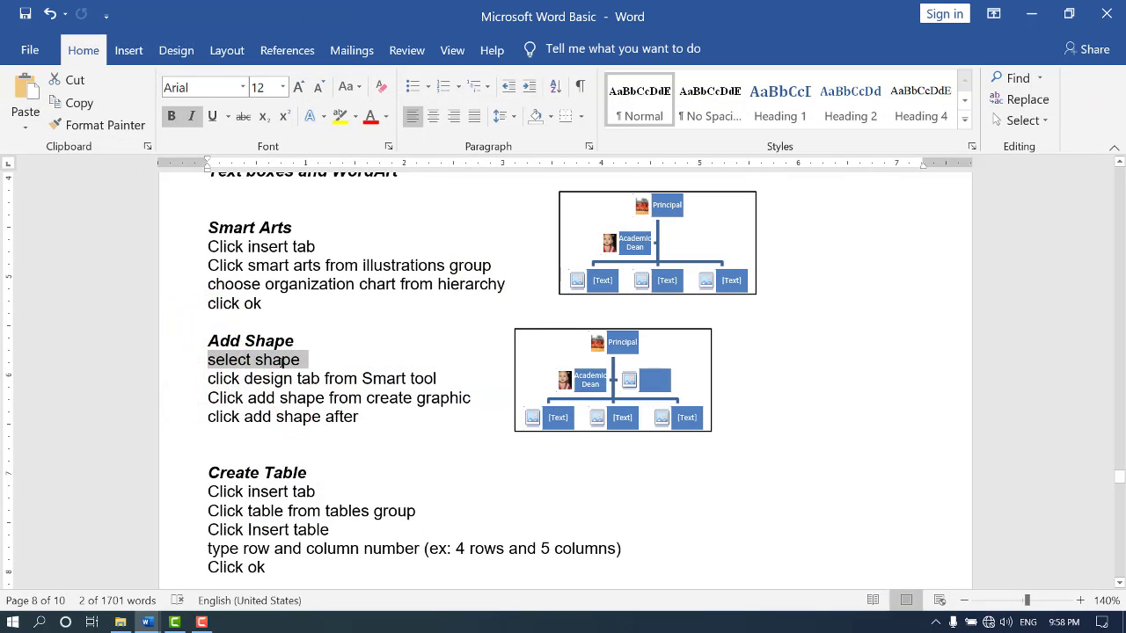
left_click_drag(208, 379, 362, 379)
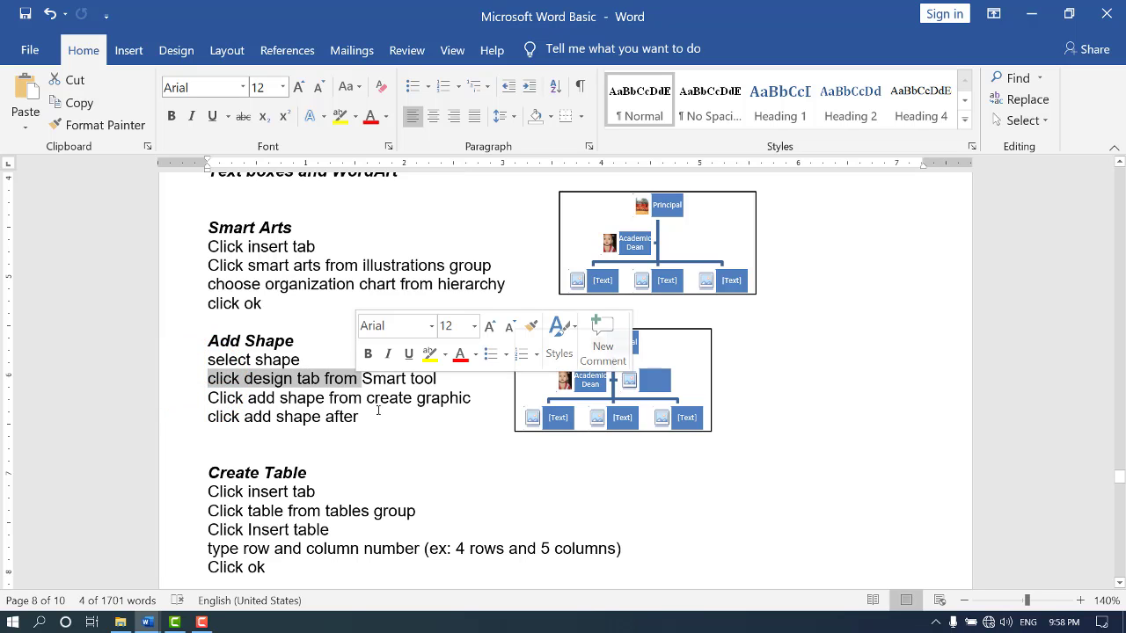
left_click(1031, 14)
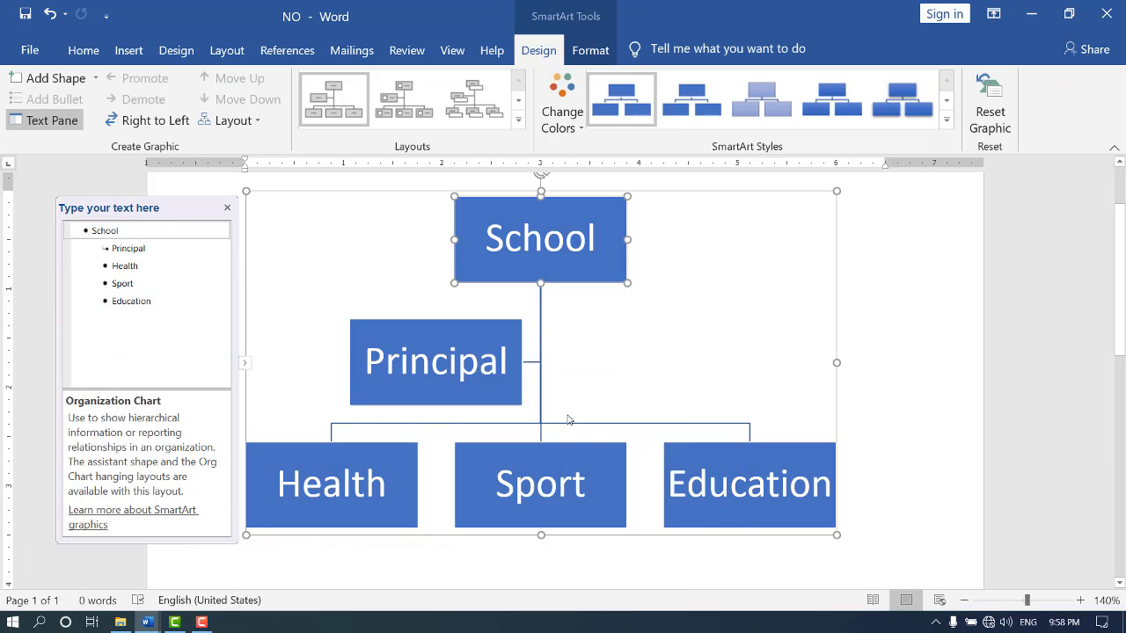
Select and deselect the chart and its School shape to examine when the SmartArt design tools are available.
left_click(529, 276)
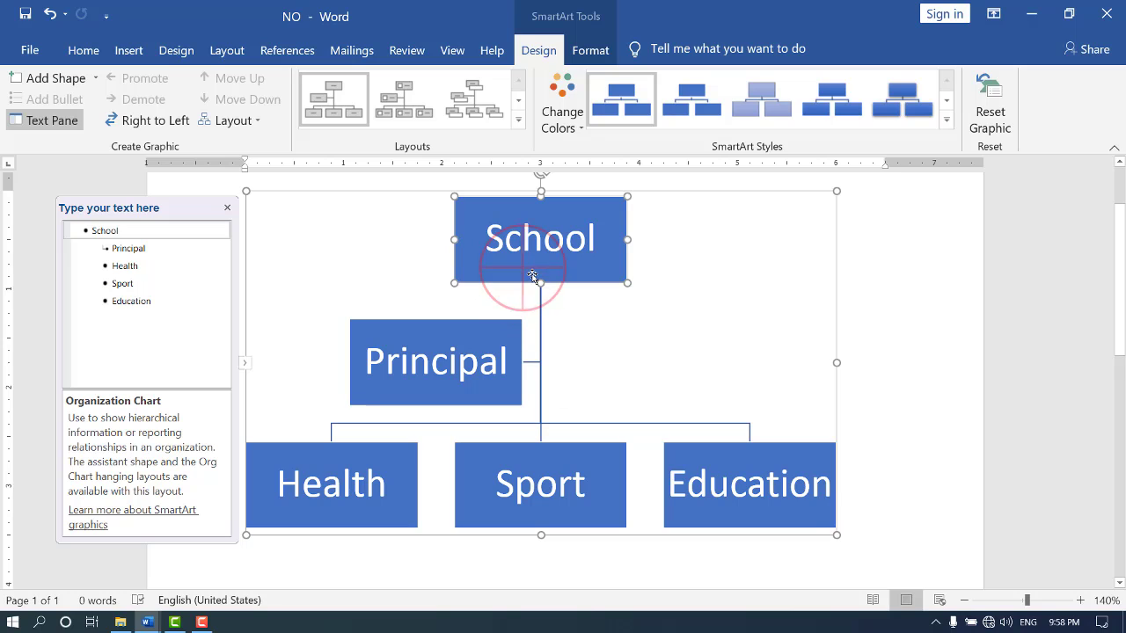
left_click(481, 325)
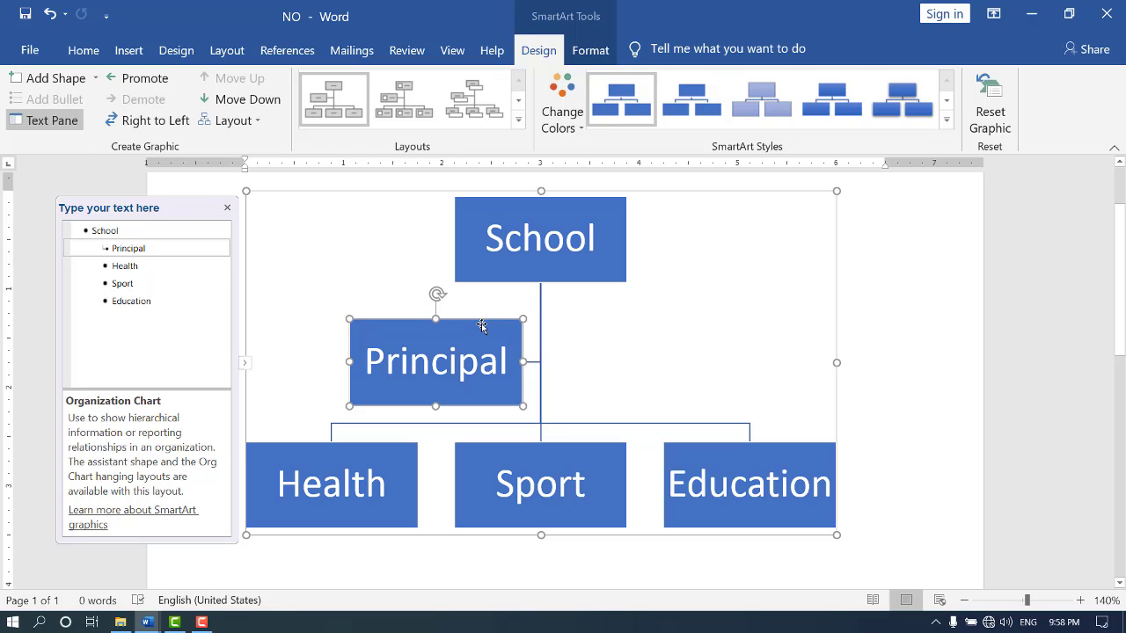
left_click(508, 277)
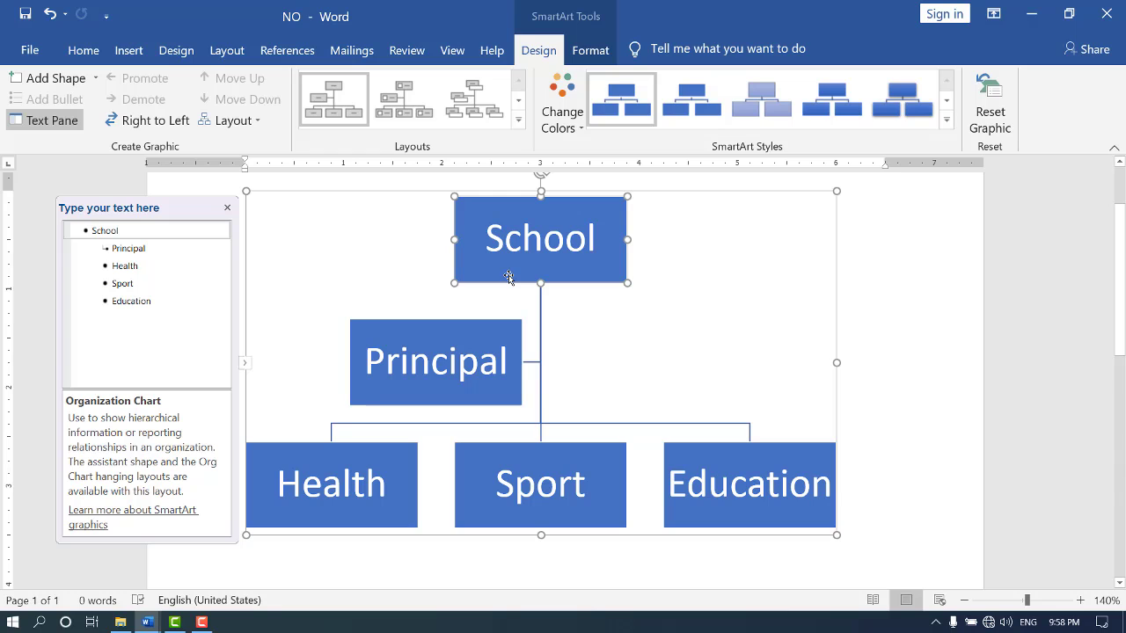
left_click(862, 280)
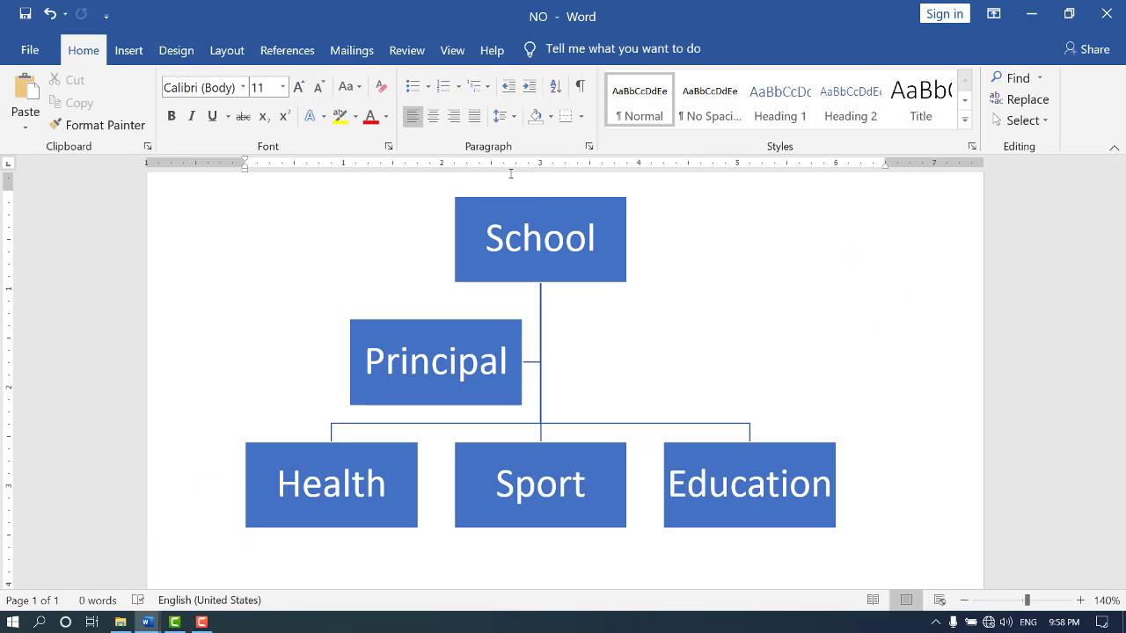
left_click(509, 201)
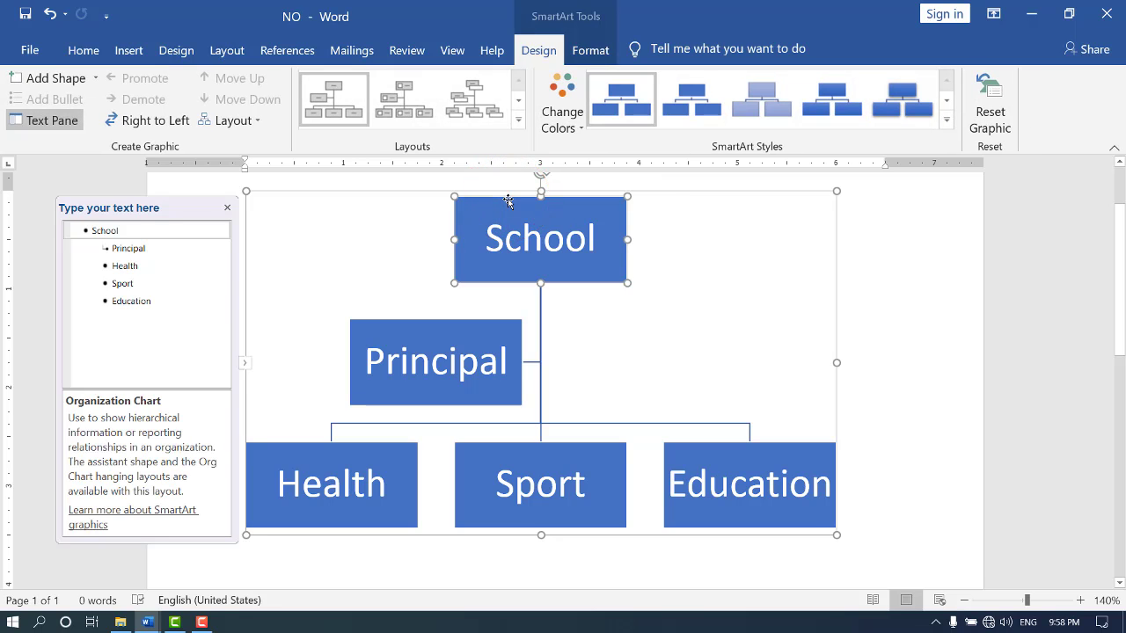
left_click(940, 268)
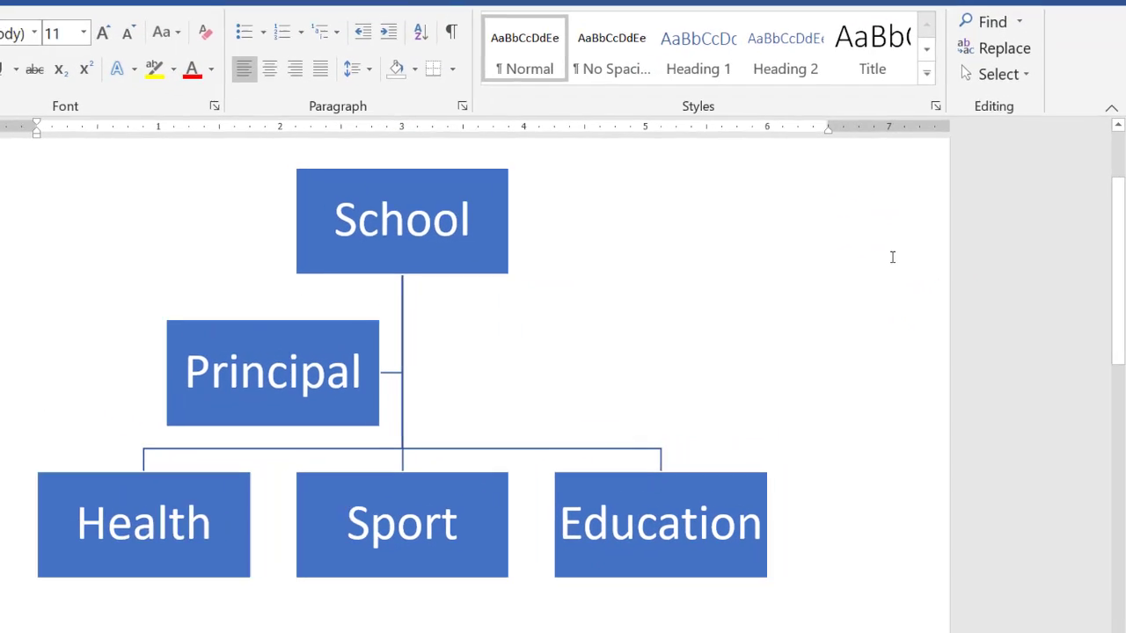
left_click(746, 248)
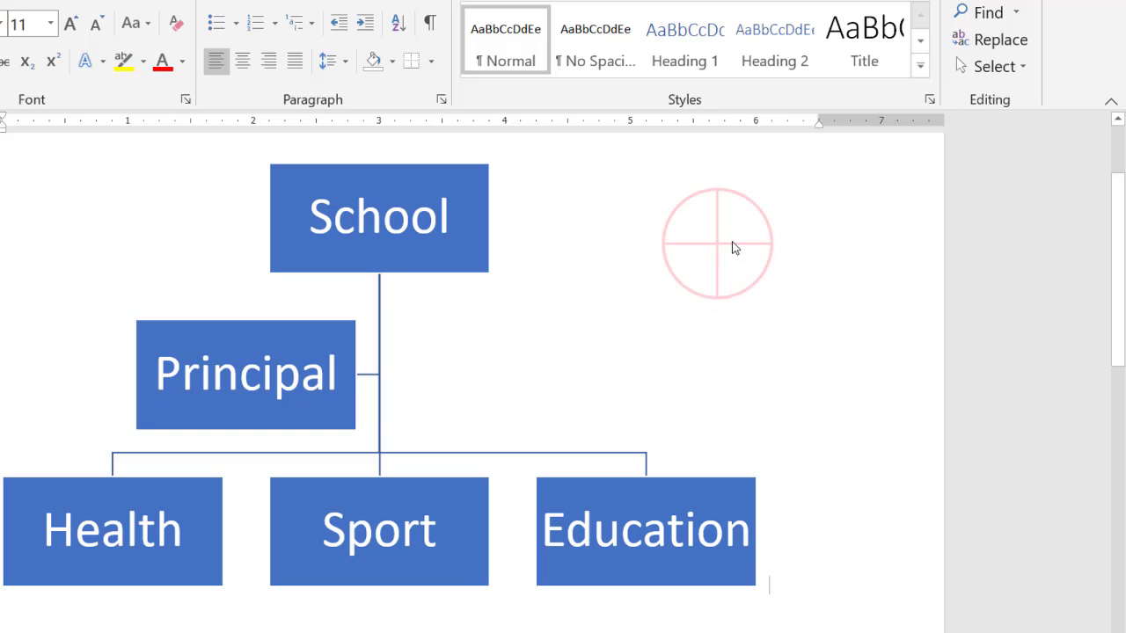
left_click(842, 241)
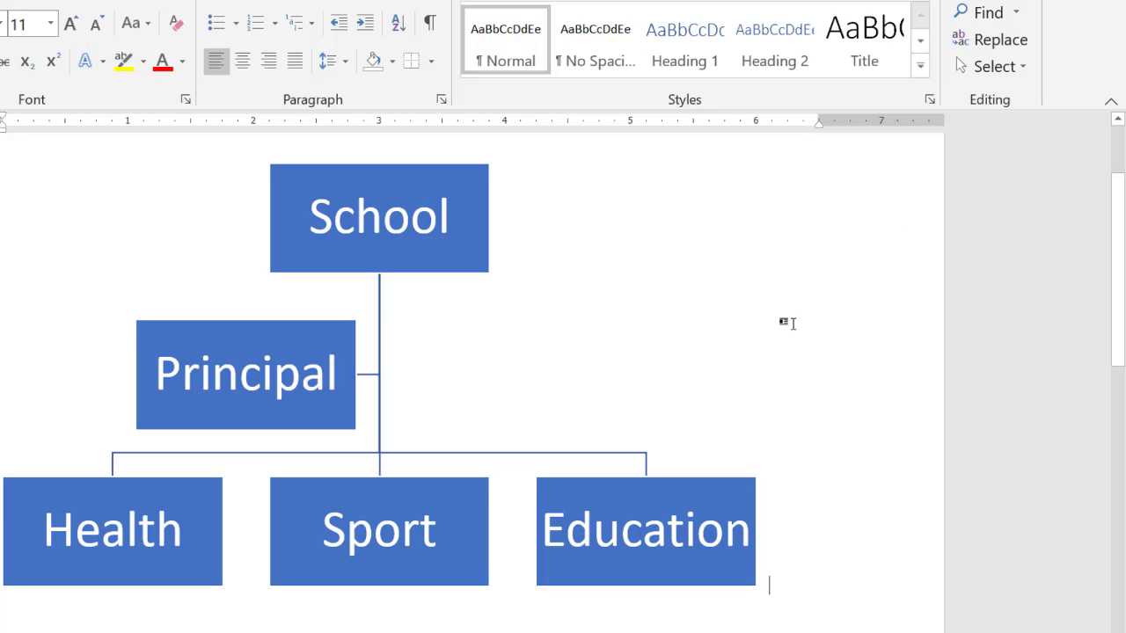
left_click(564, 306)
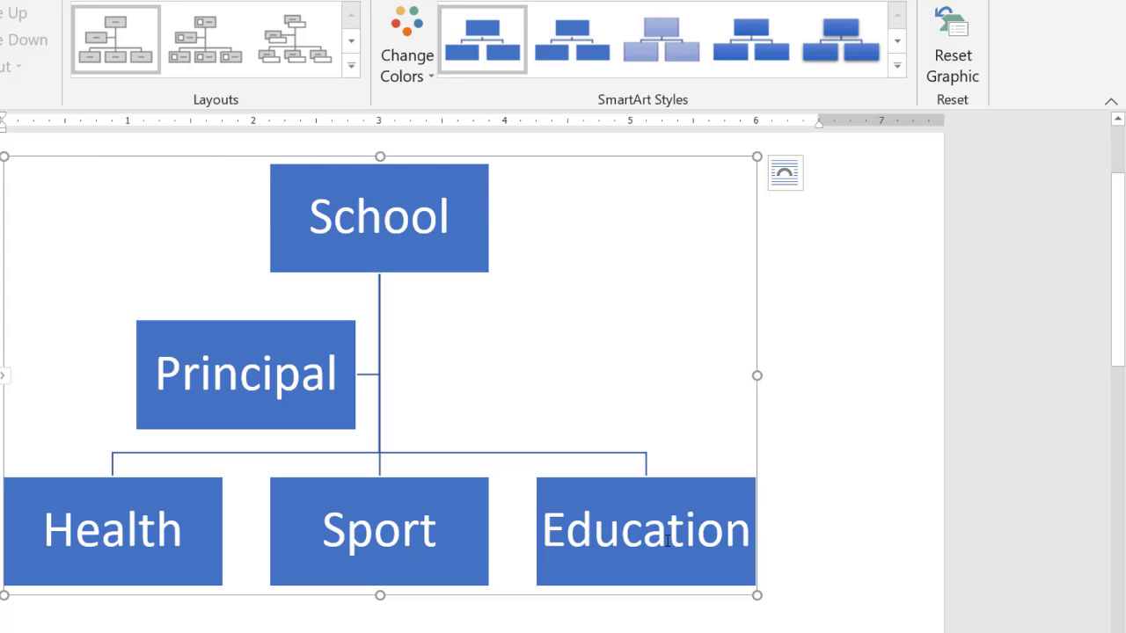
left_click(288, 233)
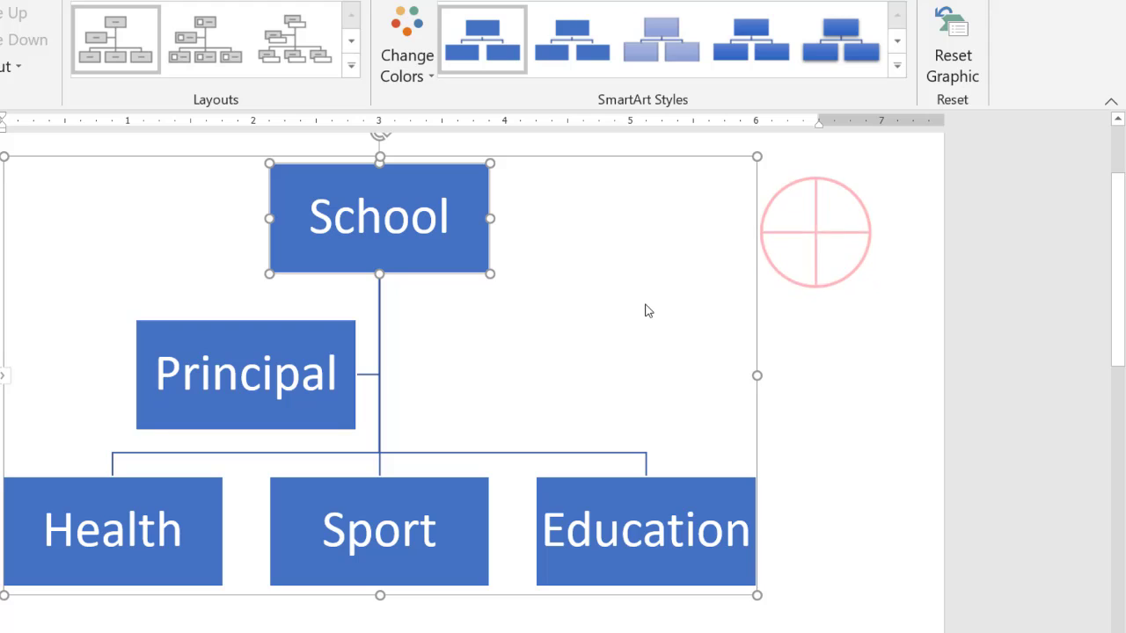
left_click(816, 236)
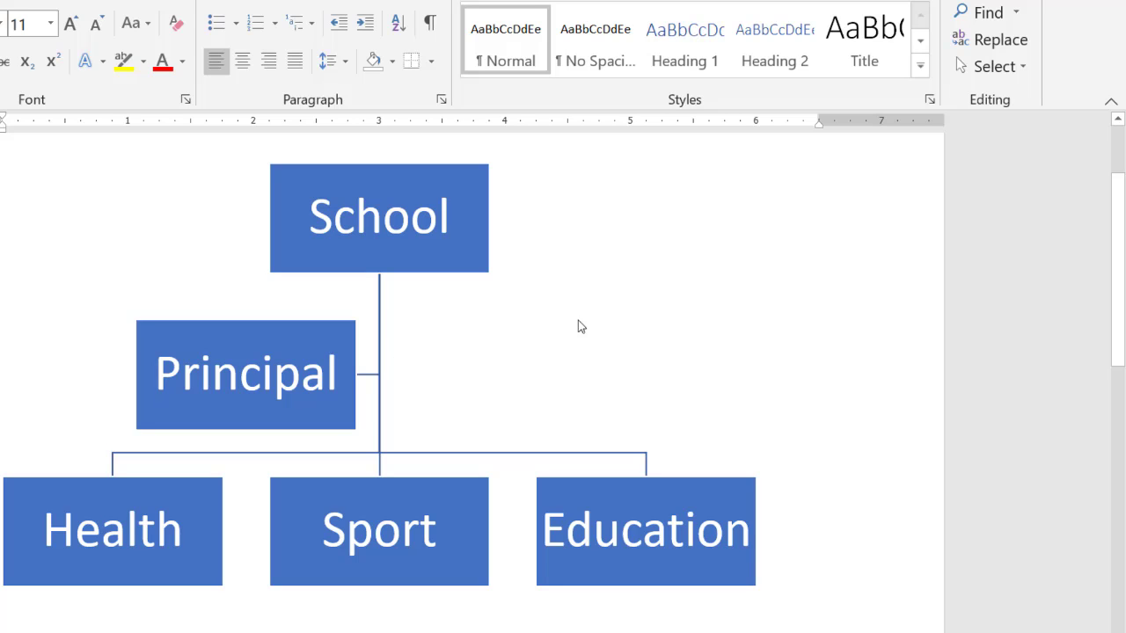
Add an assistant shape to the School shape at the head of the organization chart.
left_click(489, 213)
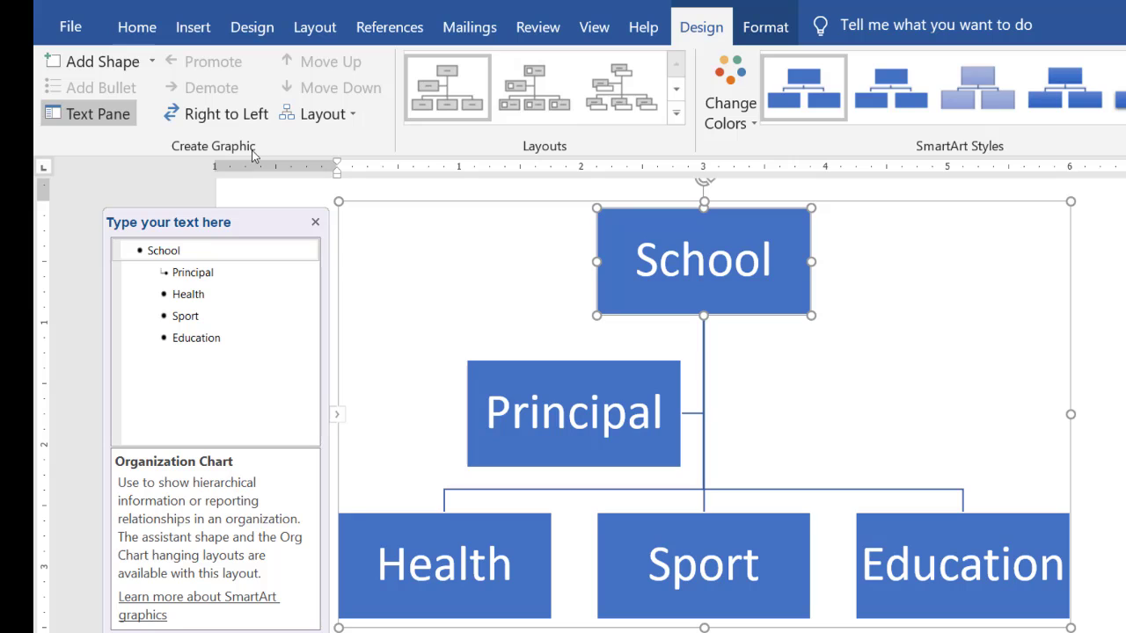
left_click(152, 61)
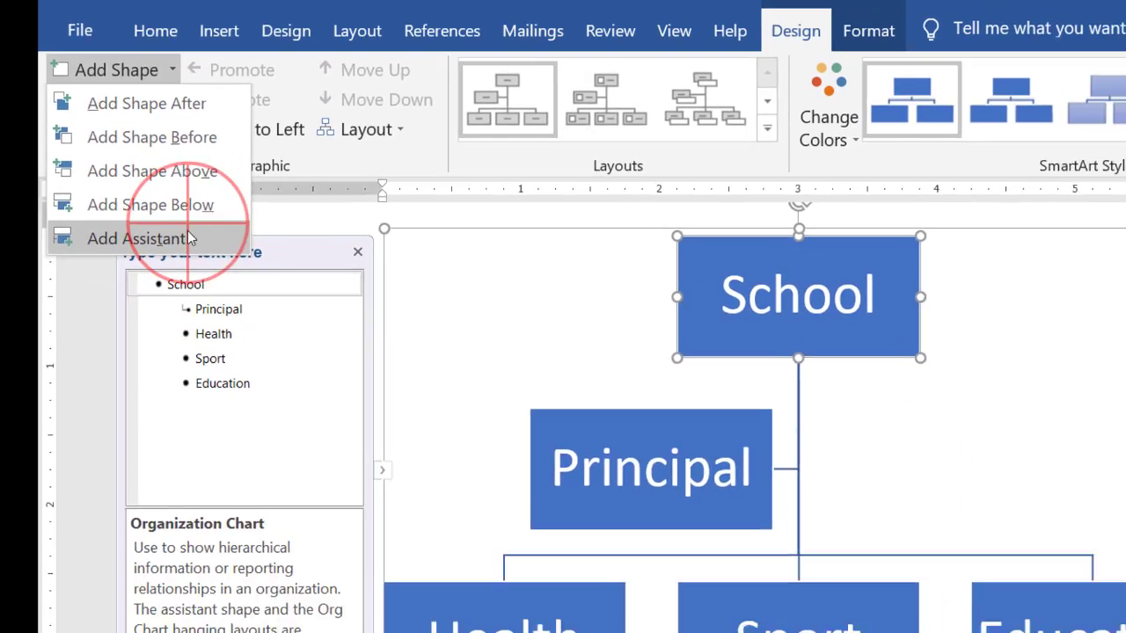
left_click(261, 328)
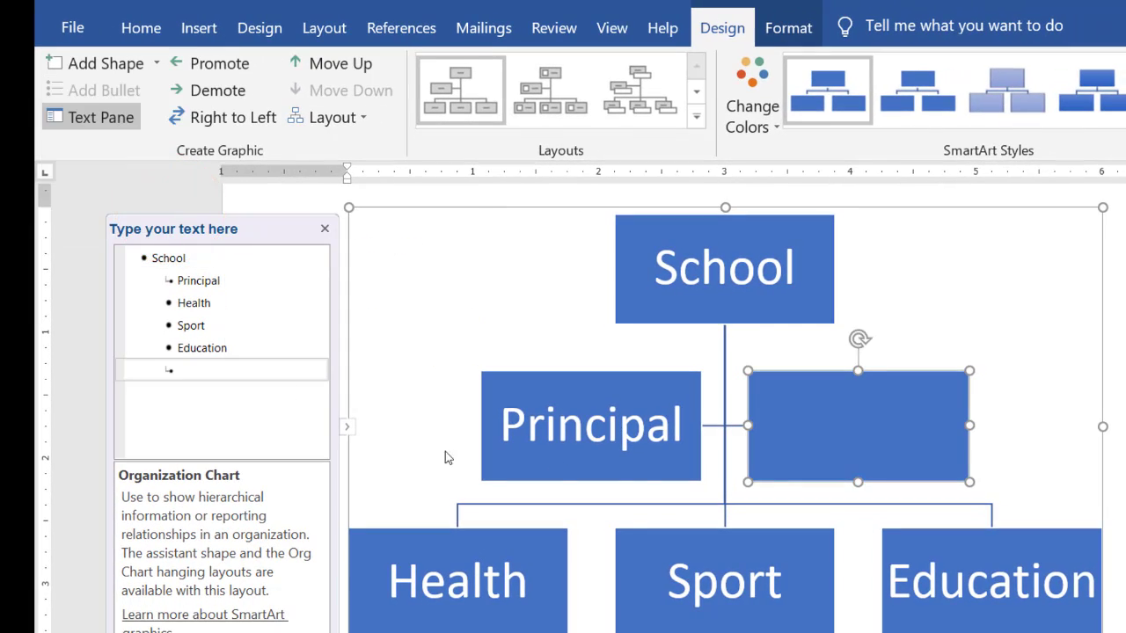
Label the empty assistant shape beside Principal "Committee" and deselect the chart.
left_click(797, 427)
type("Comm")
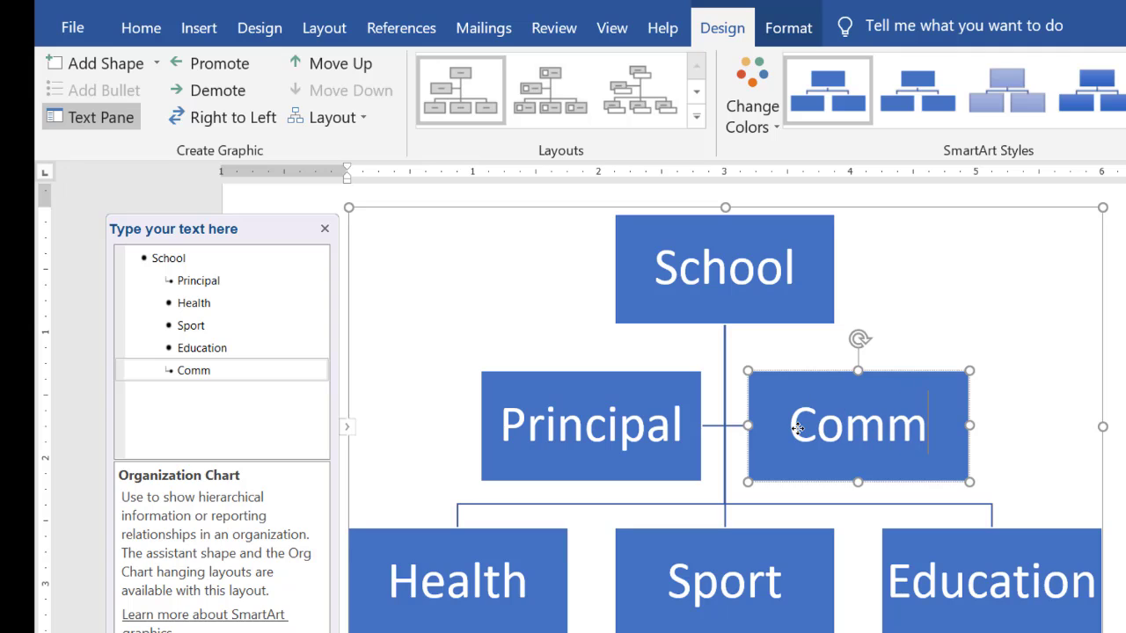
type("ittee")
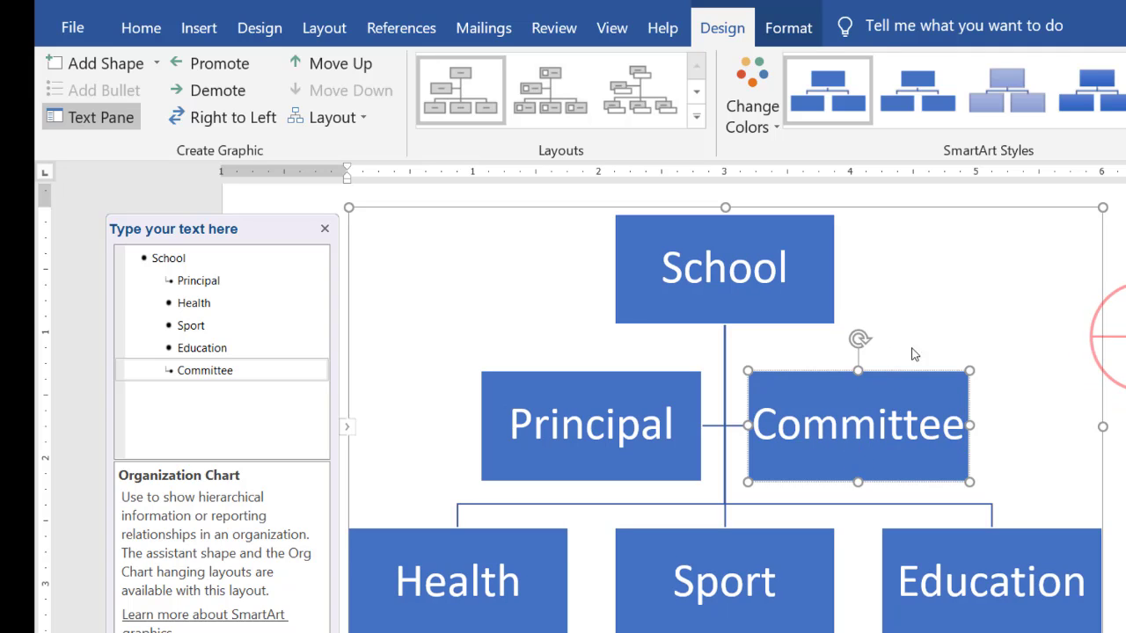
left_click(1124, 344)
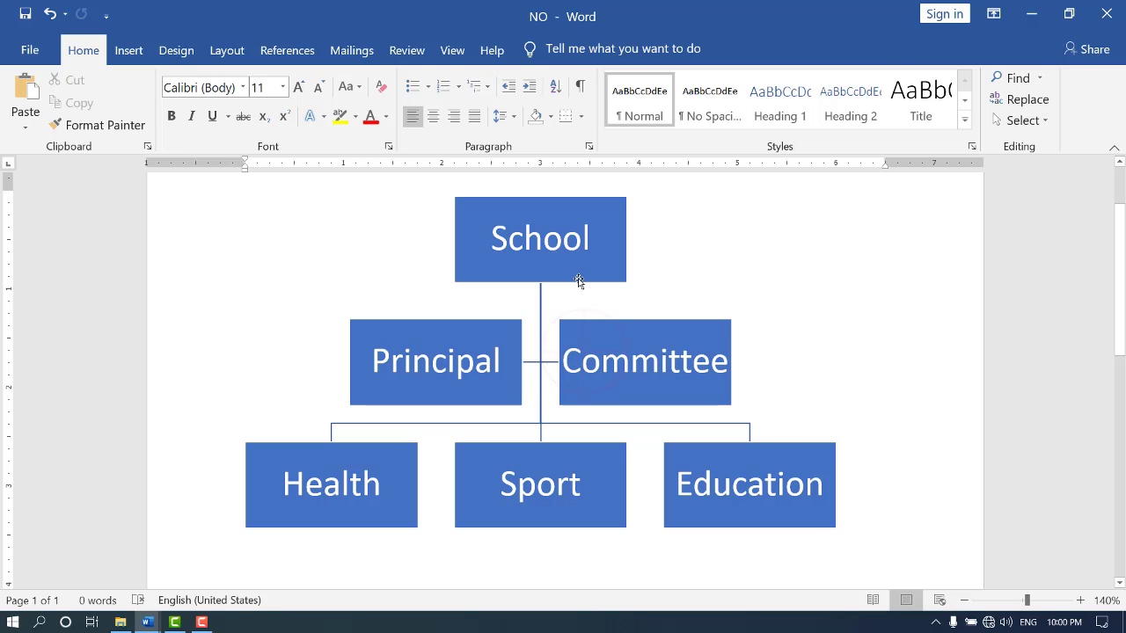
Select the Committee shape in the organization chart.
left_click(588, 338)
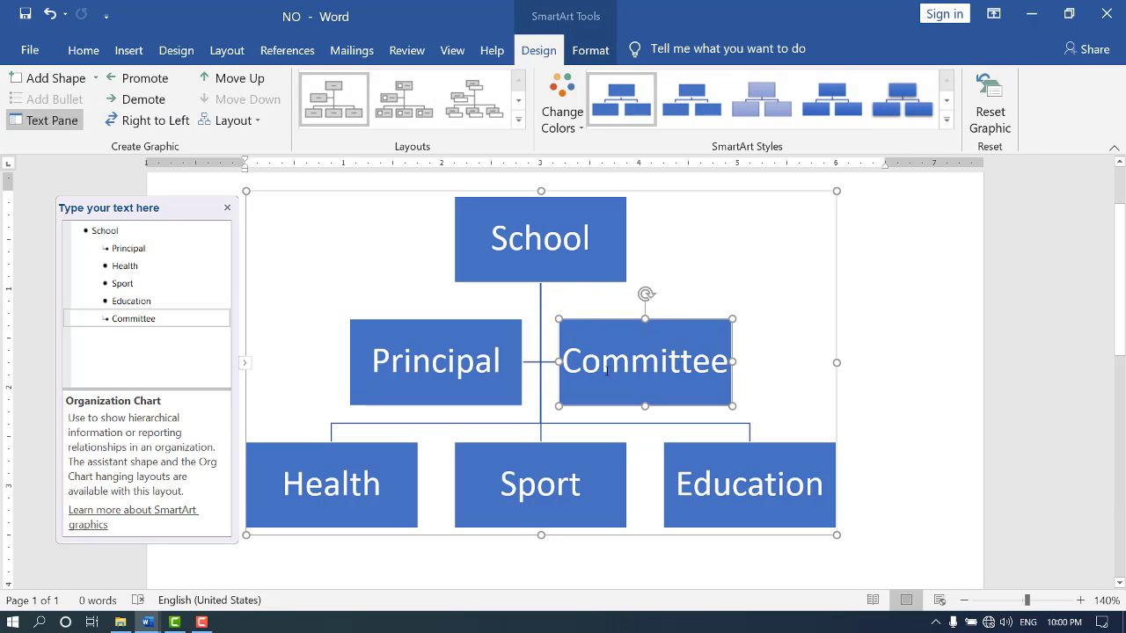